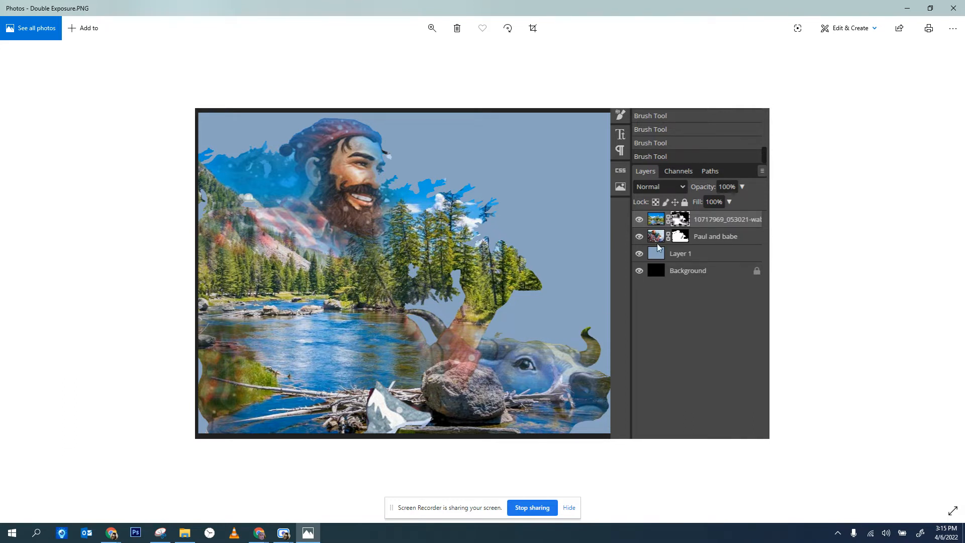
Step: Close the example image and open the selected Paul Bunyan picture from the image search at full size in a new tab
click(953, 8)
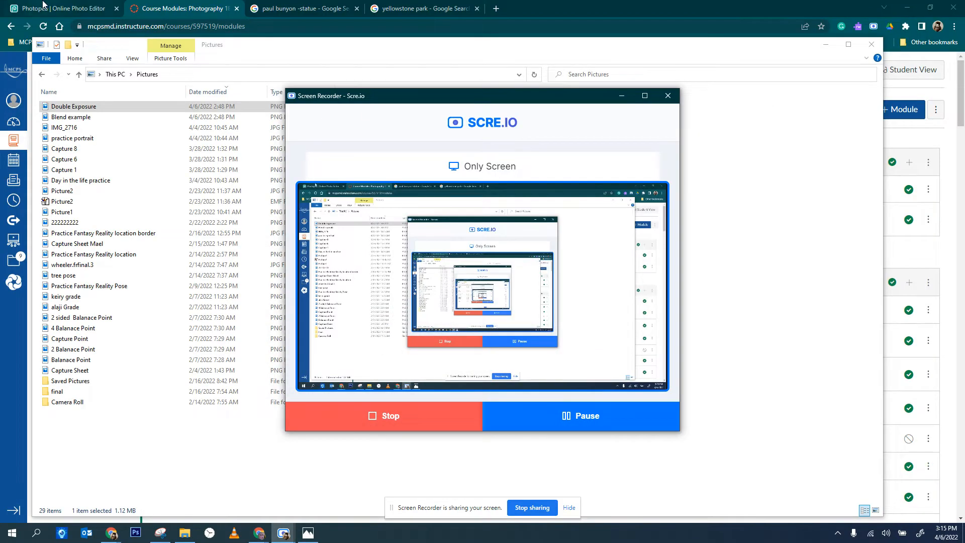
click(297, 8)
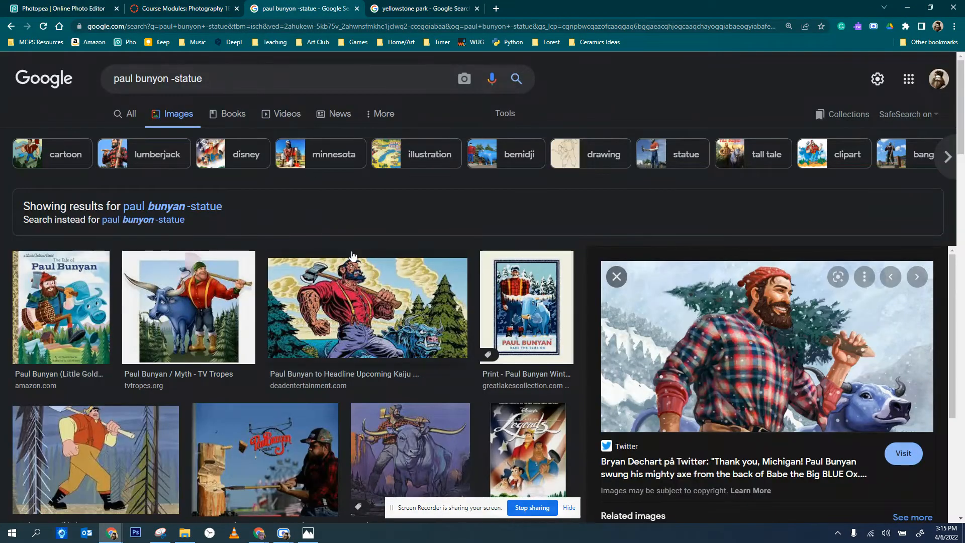
drag(125, 79, 154, 79)
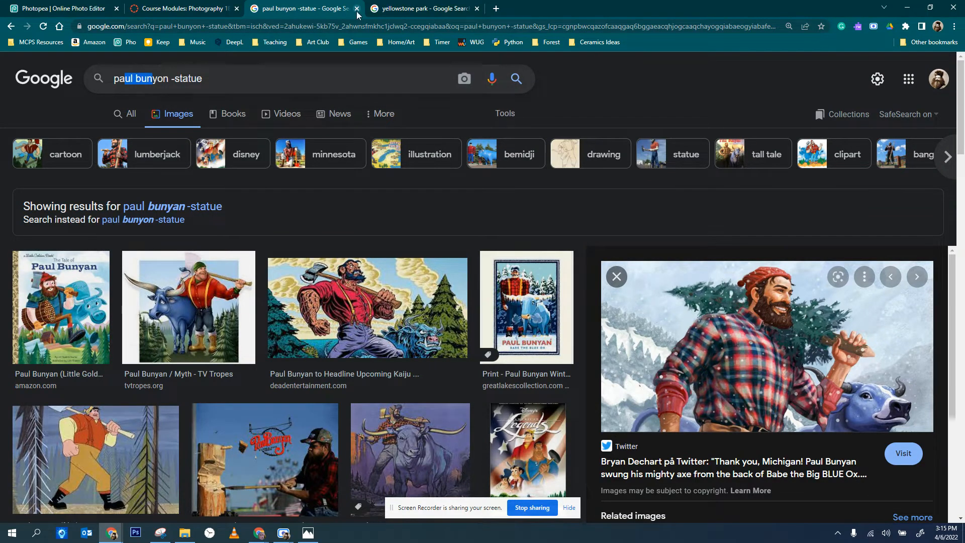
right_click(681, 340)
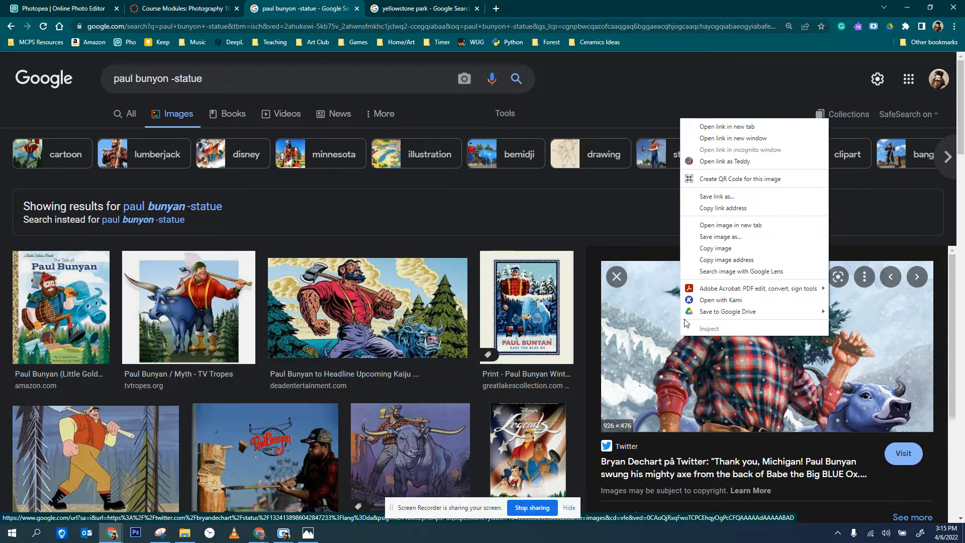
click(707, 226)
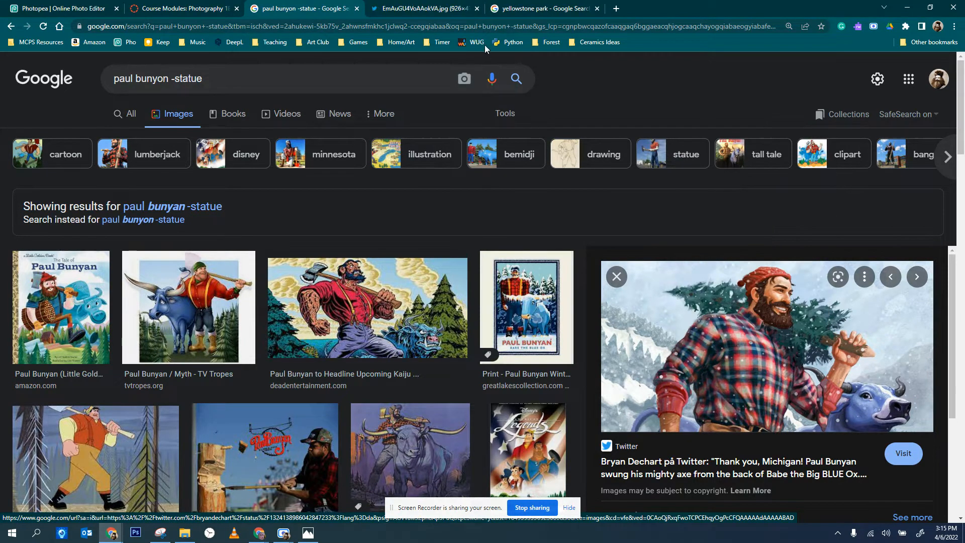
click(428, 11)
Step: Try to save the full-size Paul Bunyan image in the Downloads folder as "Paul and babe.jpg"
right_click(472, 228)
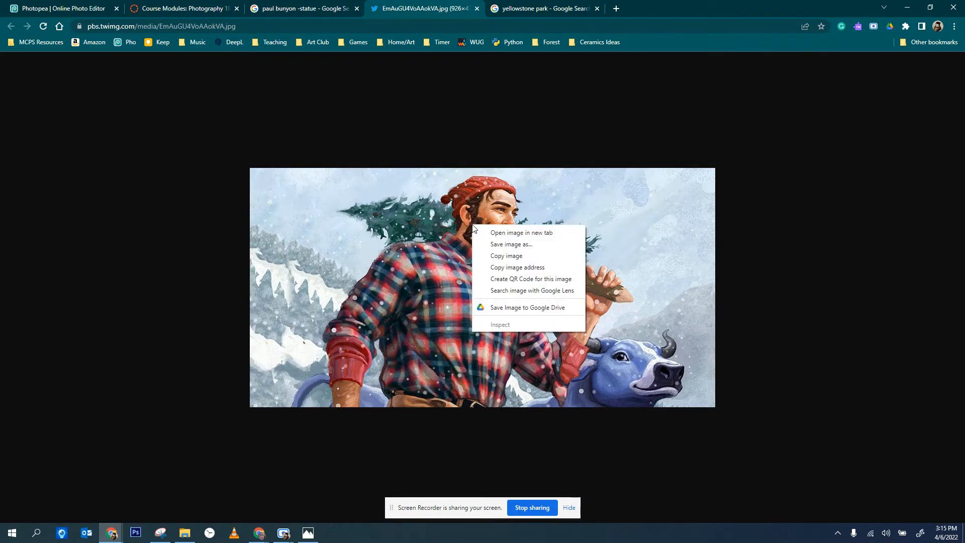
click(508, 244)
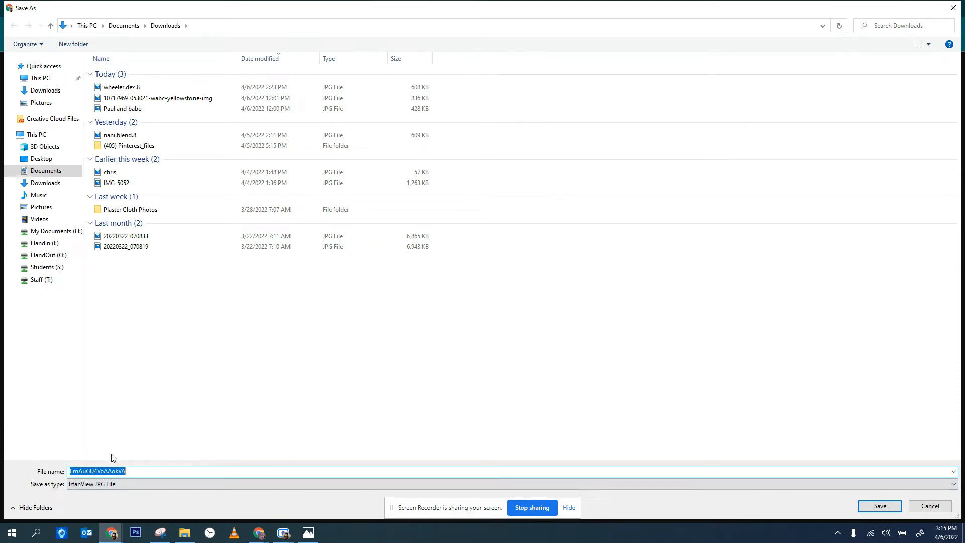
text(paul)
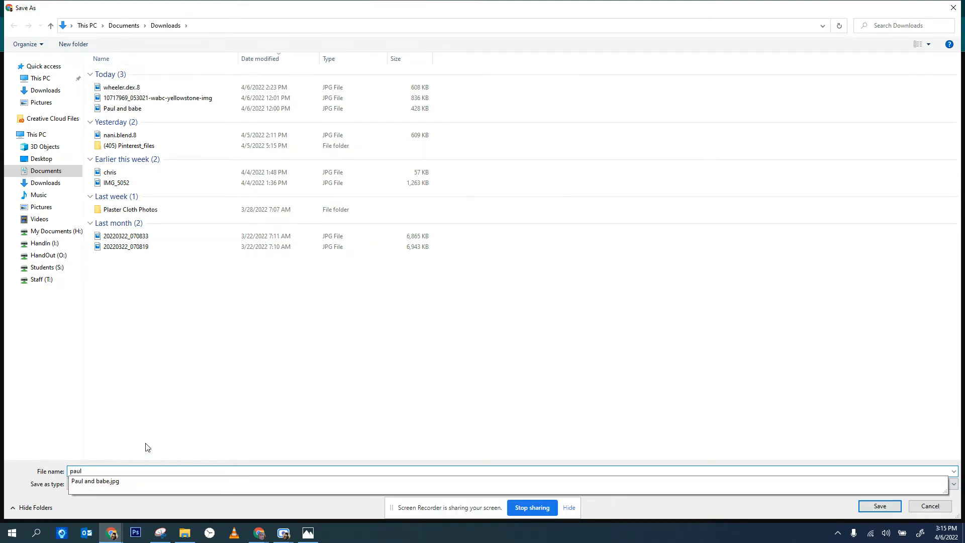
click(117, 483)
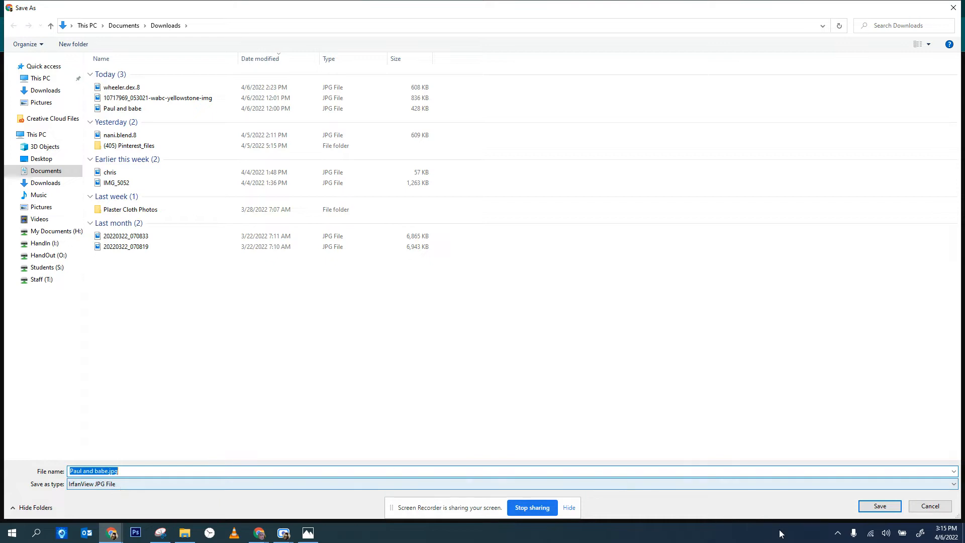
click(872, 506)
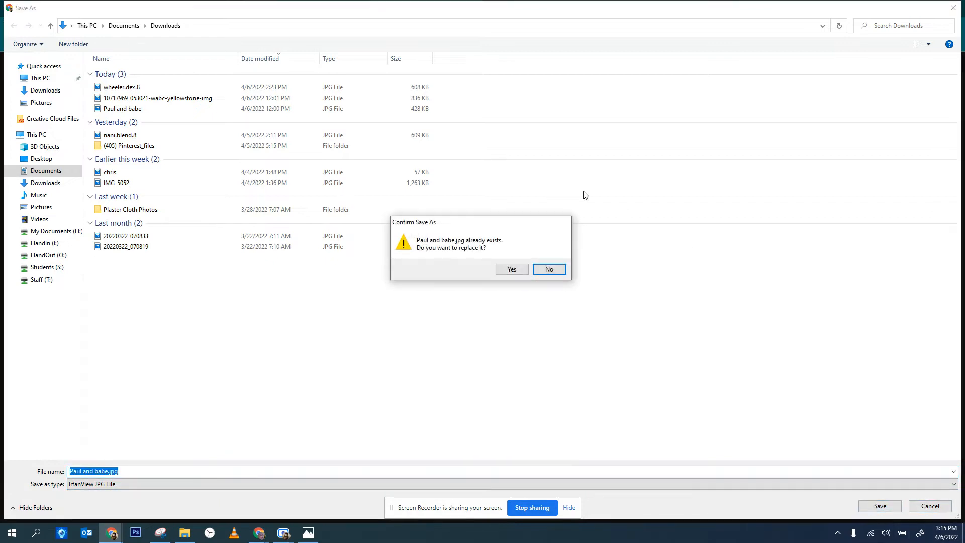
click(545, 269)
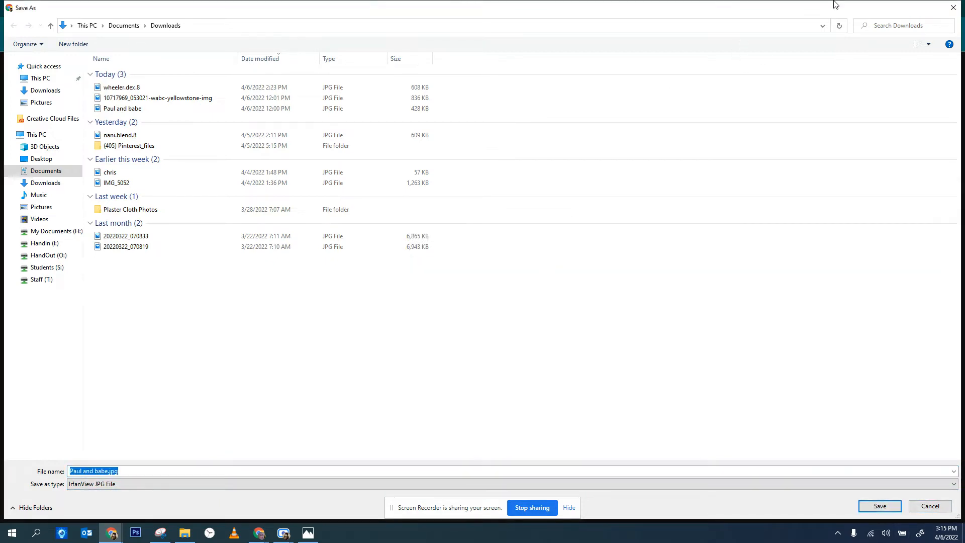
click(925, 506)
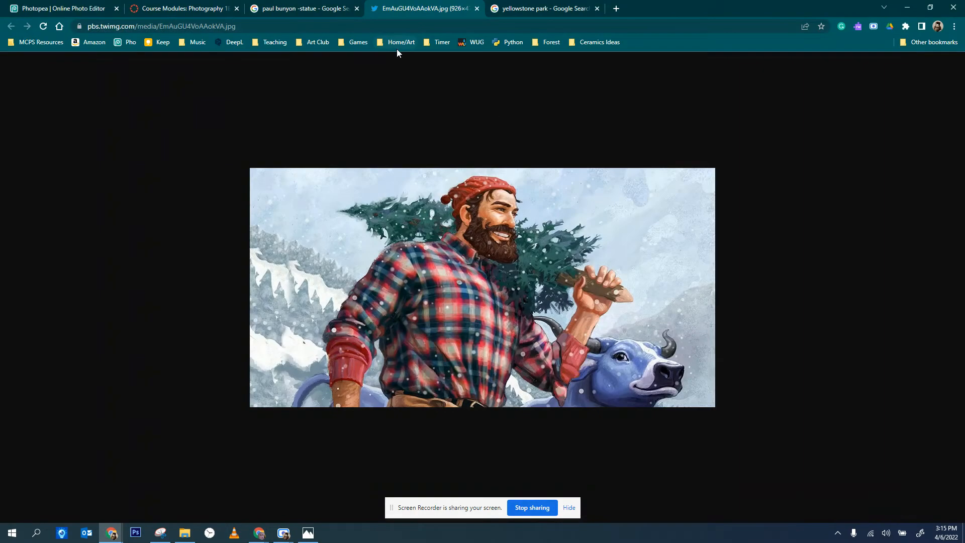
Step: Look at the chosen Yellowstone picture, switch to Photopea and start a new project, changing the "blend" part of its name to DEX
click(517, 6)
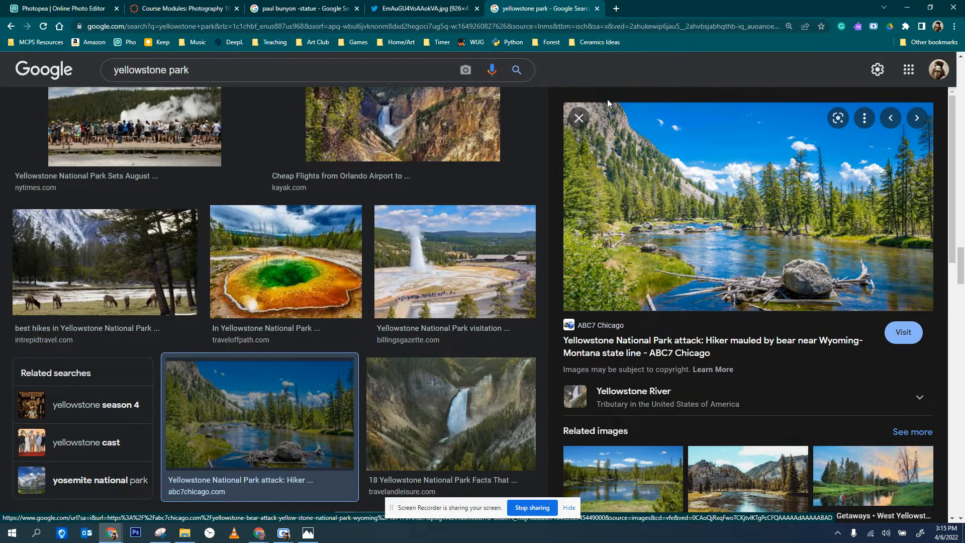
click(55, 15)
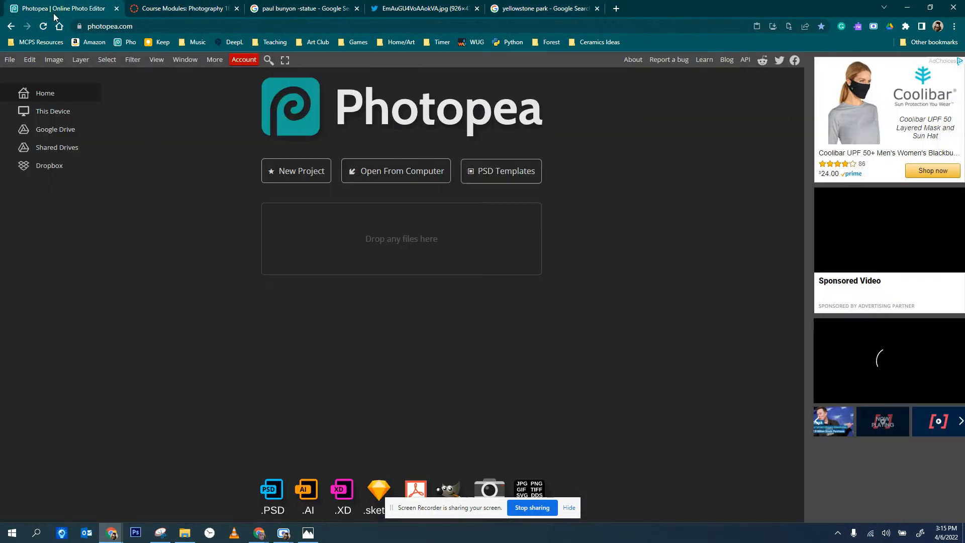
click(296, 172)
click(108, 106)
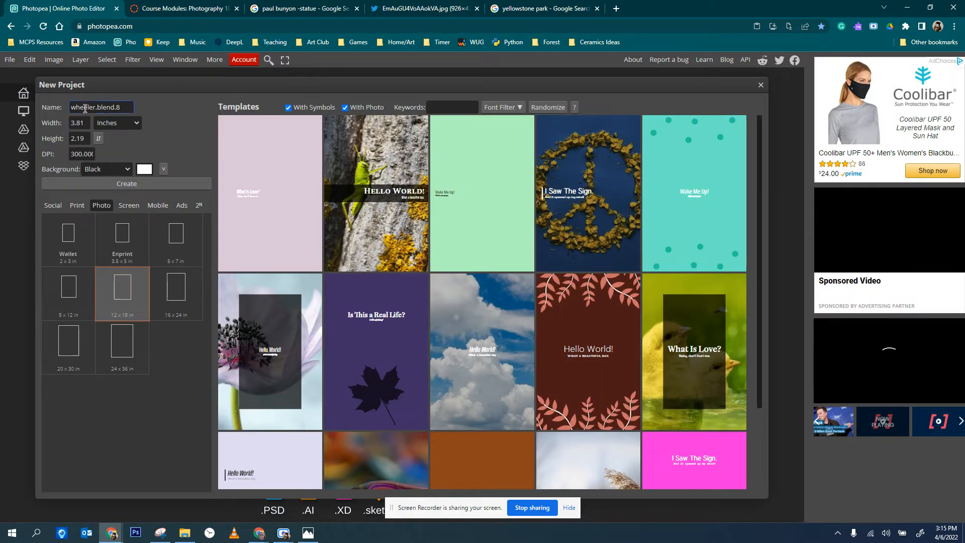
double_click(108, 106)
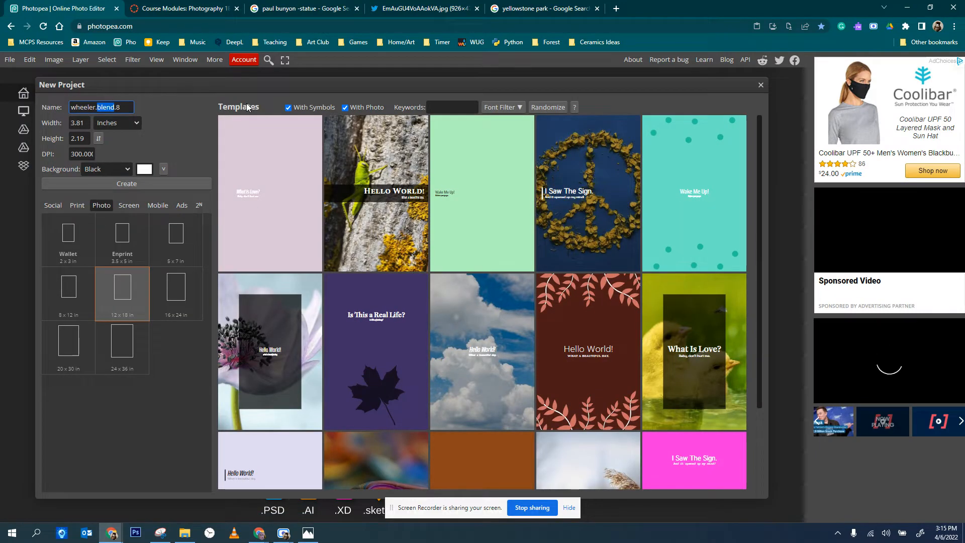
text(DEX)
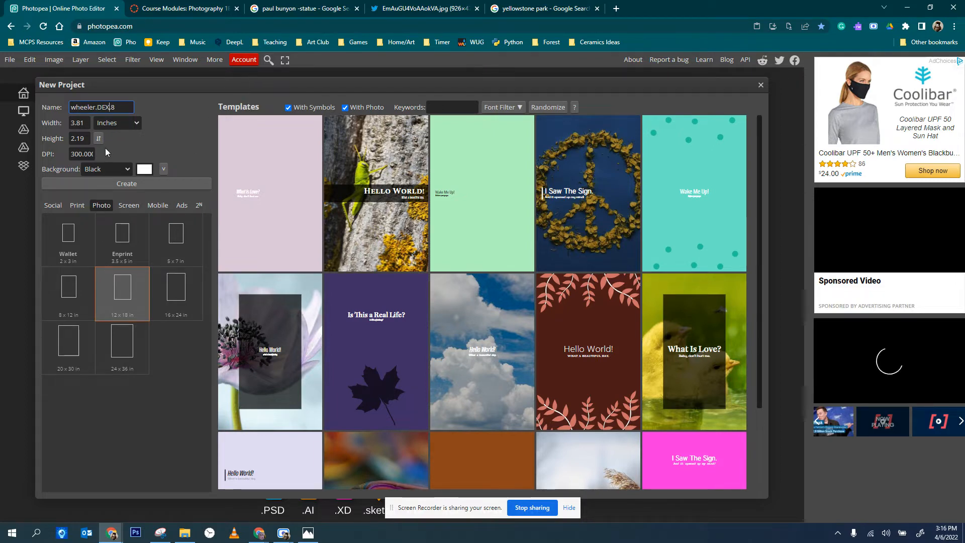
Step: Choose the Letter print preset for the new project and swap its dimensions to landscape, 11 × 8.5 inches
click(97, 206)
click(77, 205)
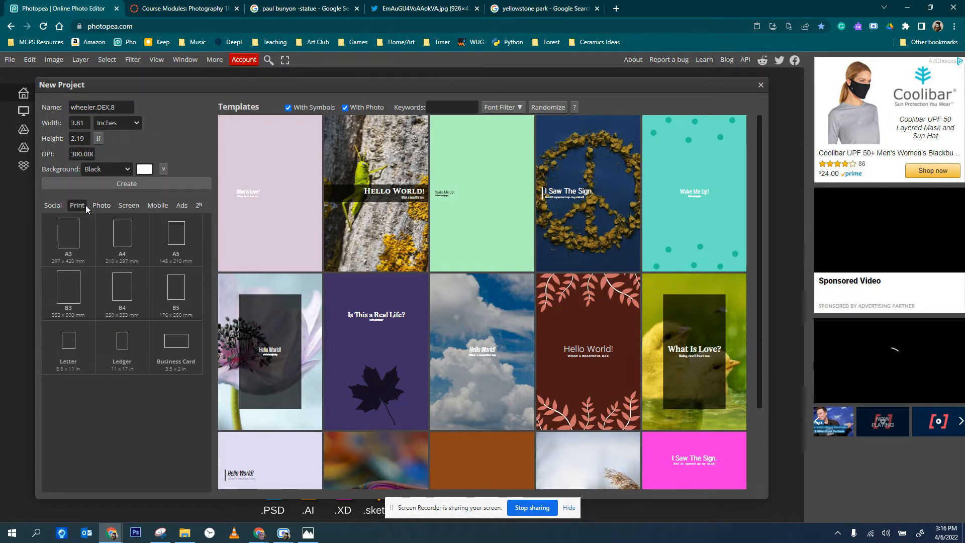
click(65, 344)
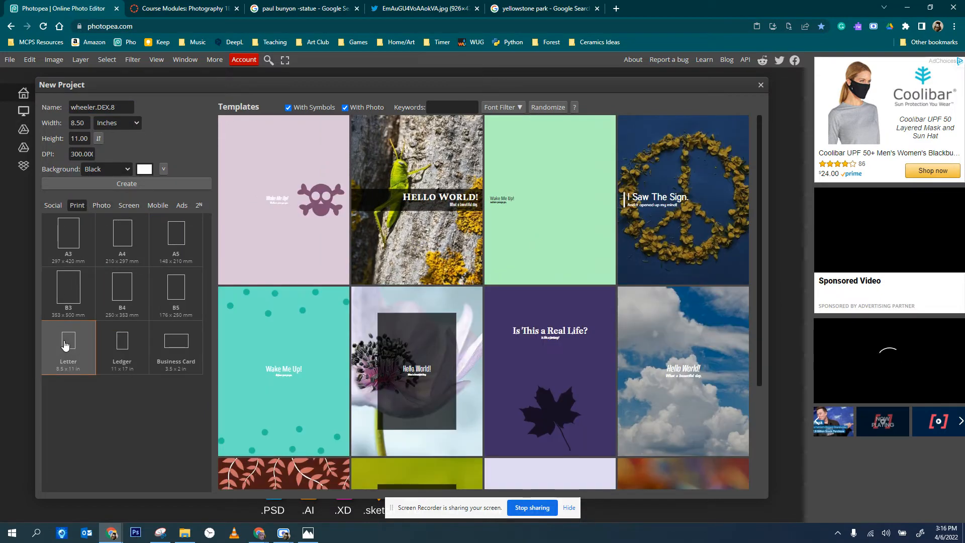
click(99, 139)
click(99, 140)
click(99, 140)
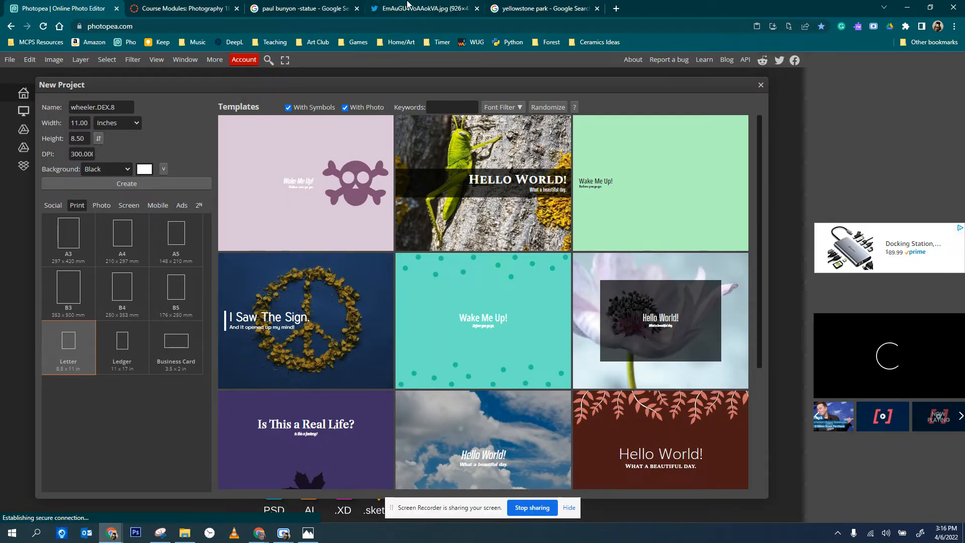
Step: Check the orientation of both source images and create the project at 11 × 8.5 inches with a black background
click(420, 9)
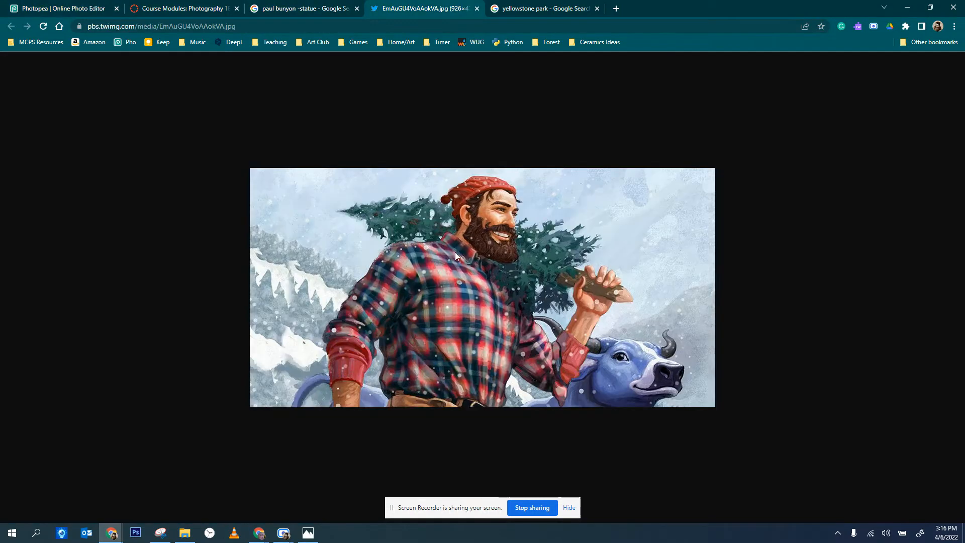
click(537, 7)
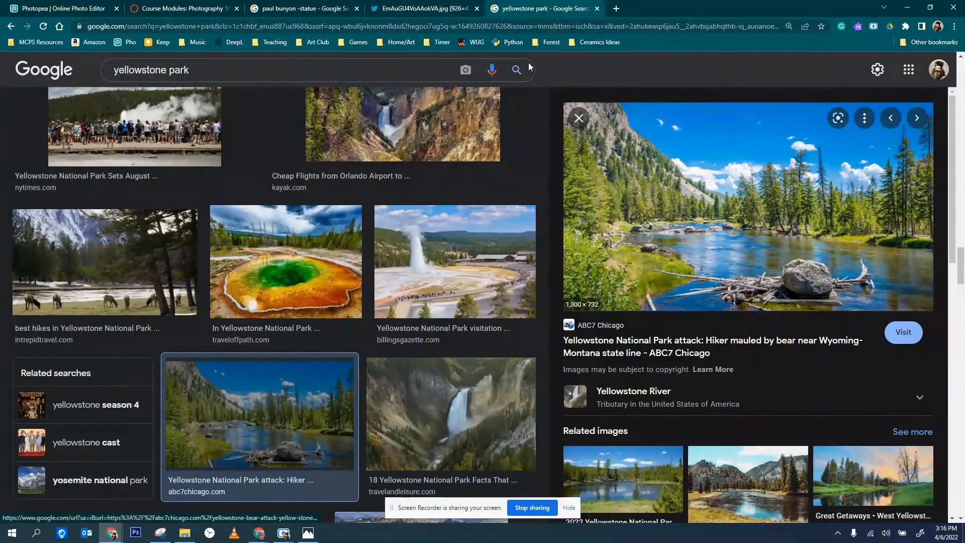
click(77, 8)
click(98, 138)
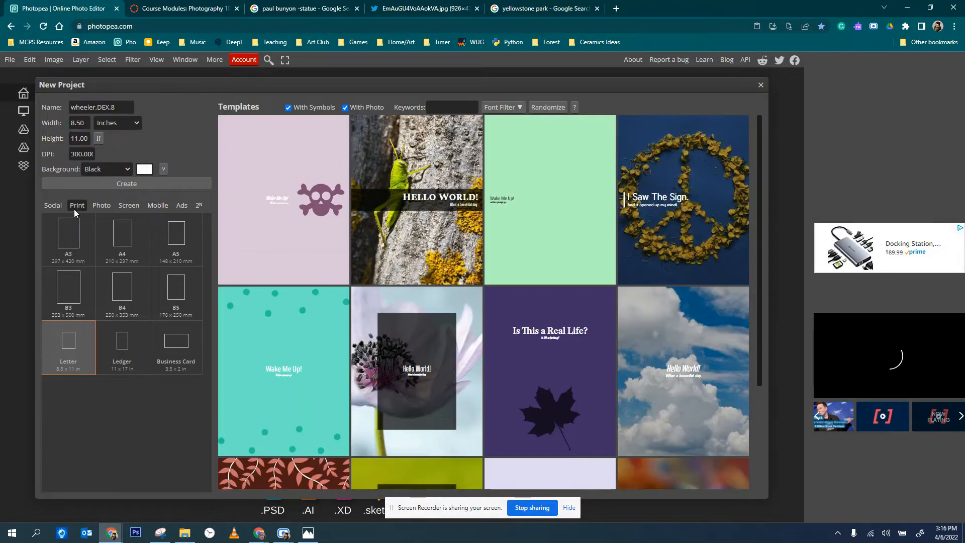
click(98, 139)
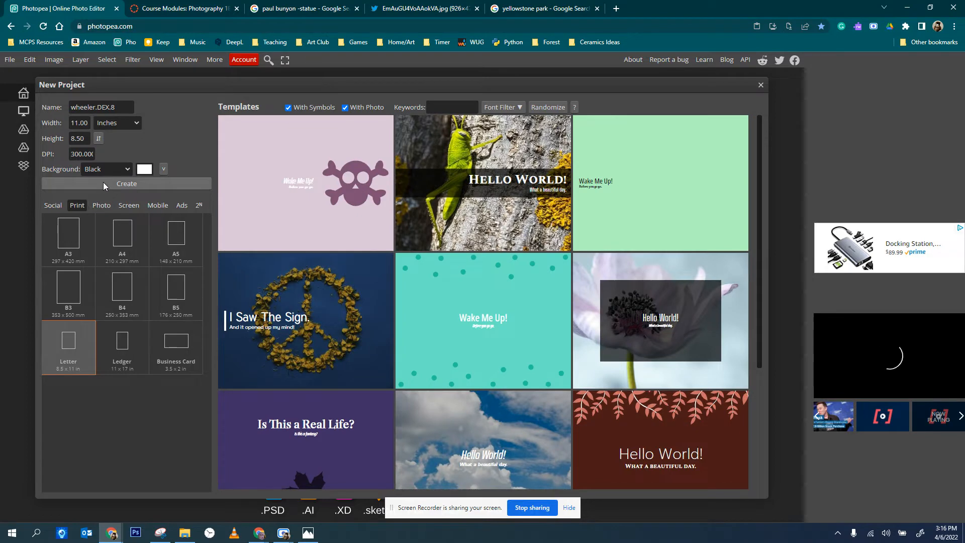
click(97, 184)
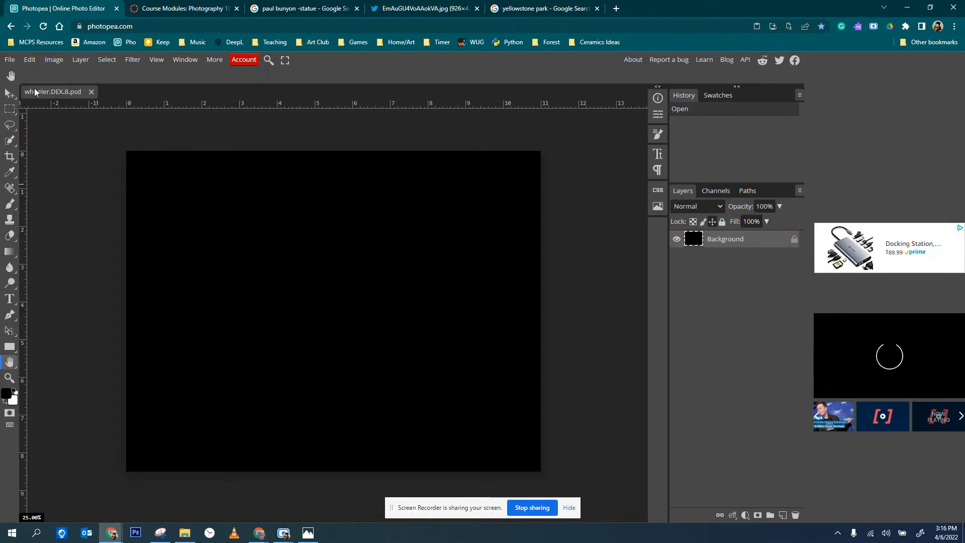
Step: Place "Paul and babe" and "10717969_053021-wabc-yellowstone-img" from the Downloads folder into the new document as layers
click(10, 60)
click(25, 106)
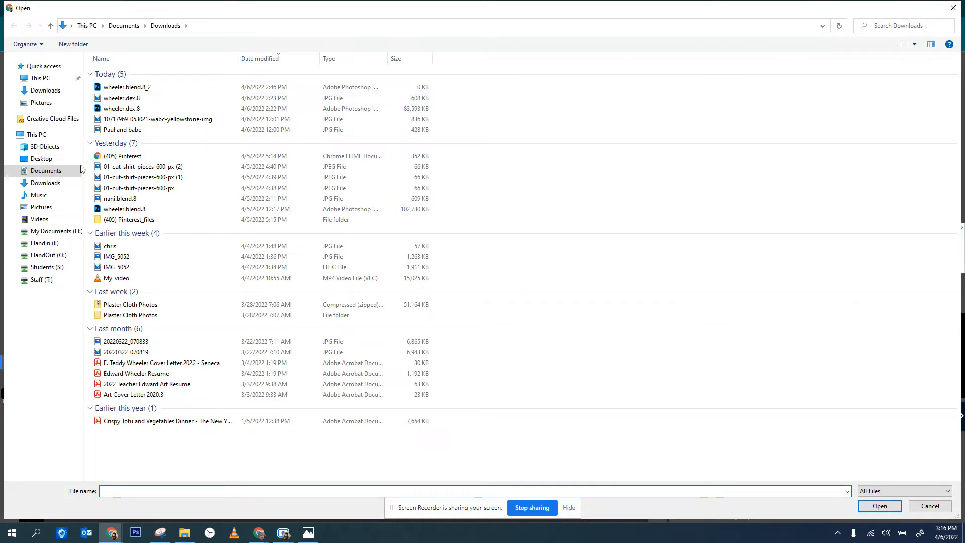
click(50, 208)
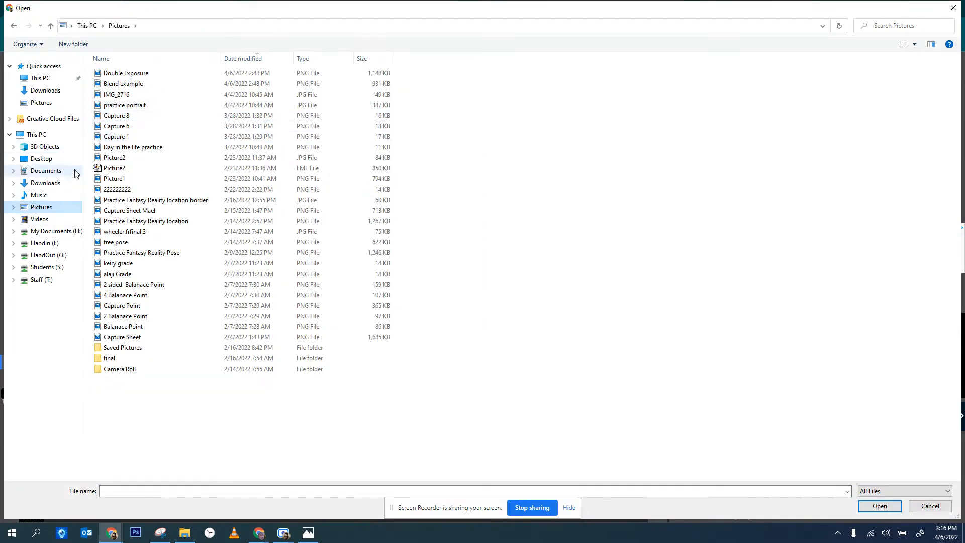
click(59, 183)
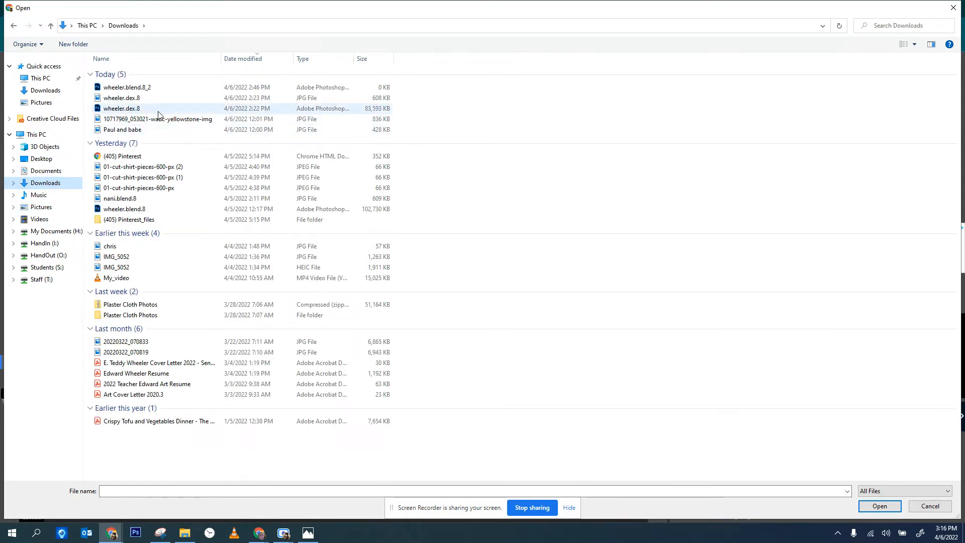
click(181, 130)
ctrl+click(213, 120)
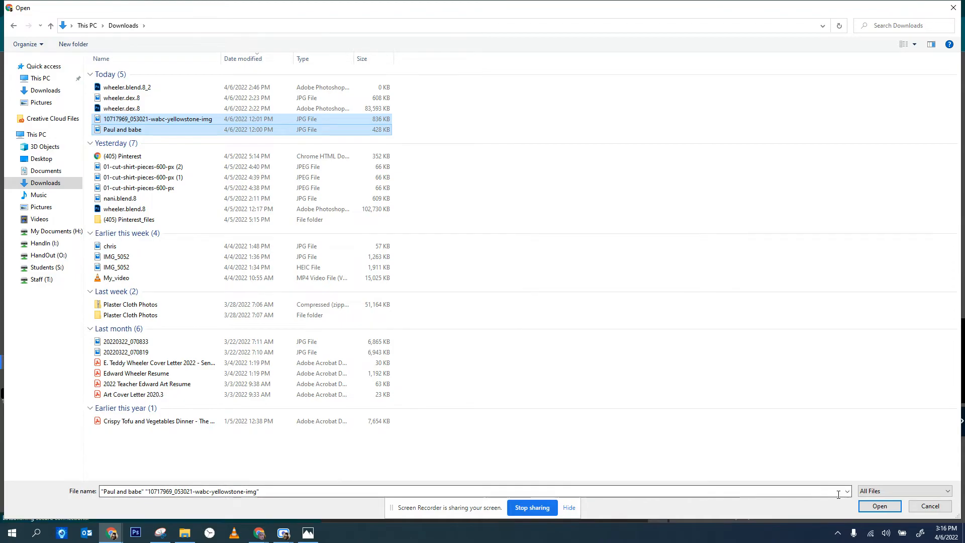
click(879, 506)
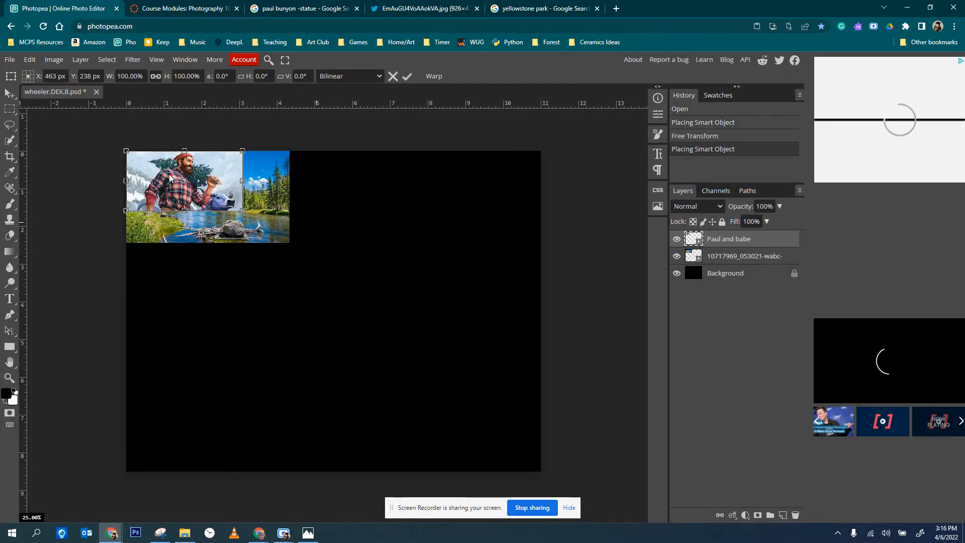
Step: Scale the Yellowstone photo layer to about 429% and centre it so that it covers the whole canvas
click(10, 94)
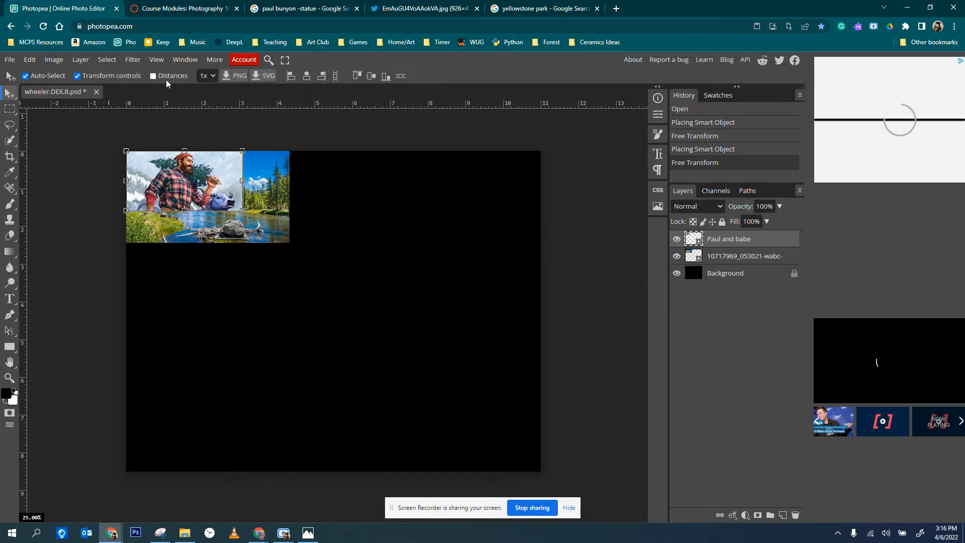
click(274, 233)
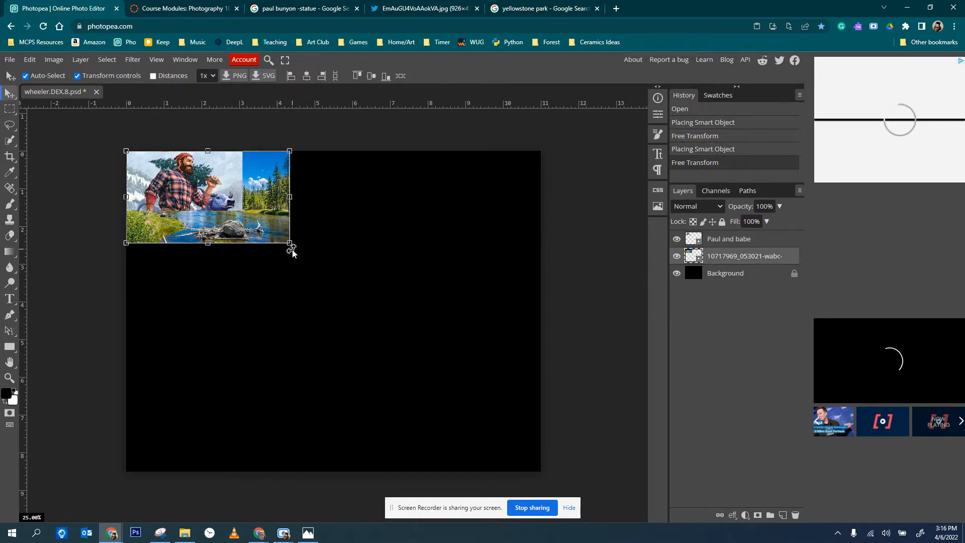
drag(289, 244, 443, 444)
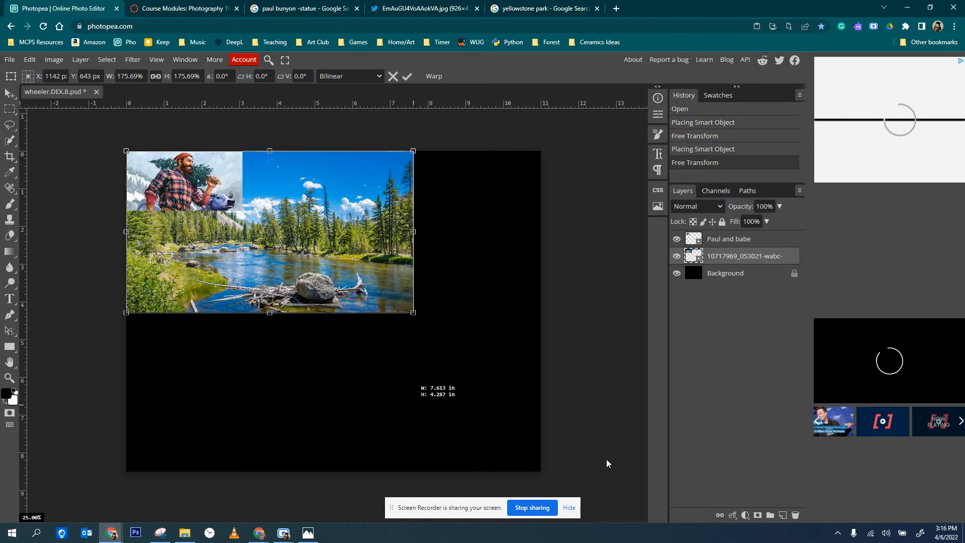
drag(606, 460, 655, 508)
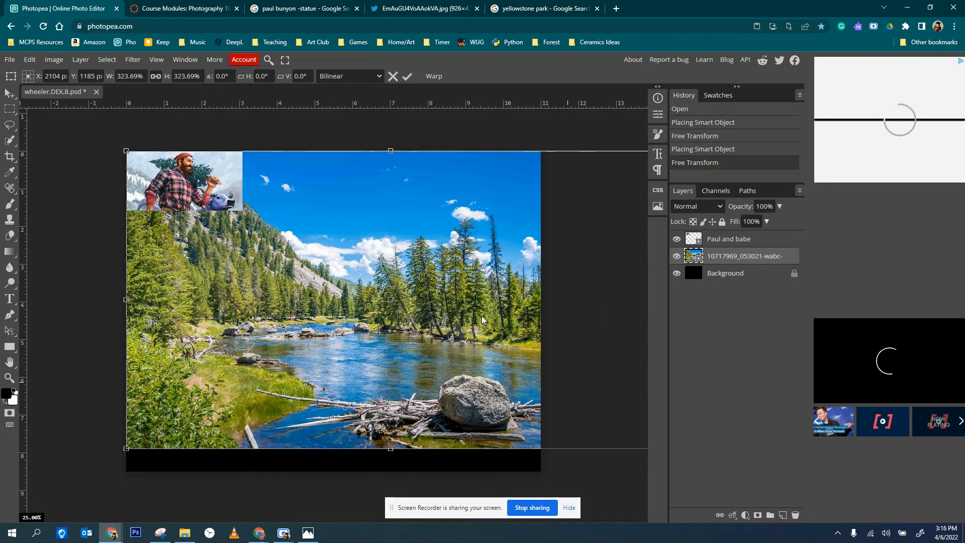
key(ctrl+minus)
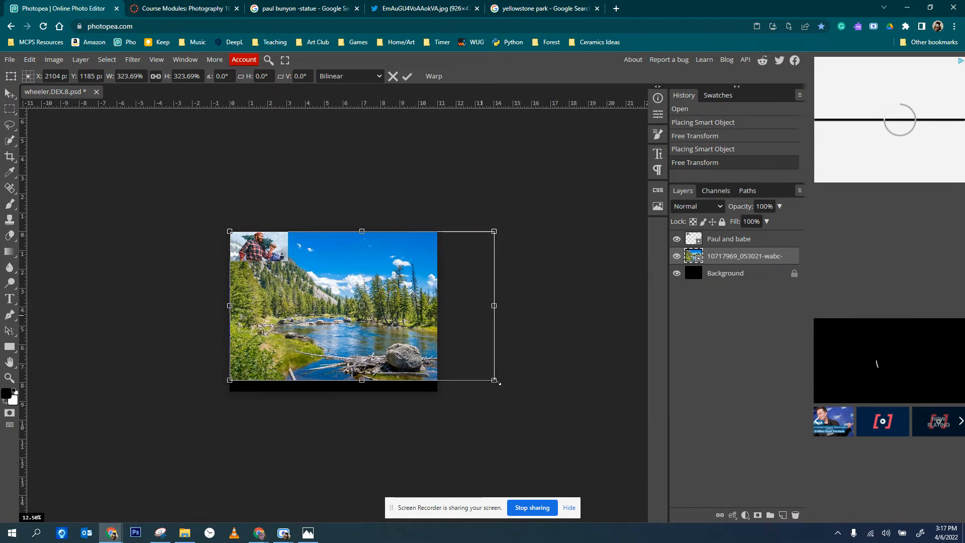
drag(495, 380, 573, 442)
drag(387, 315, 348, 333)
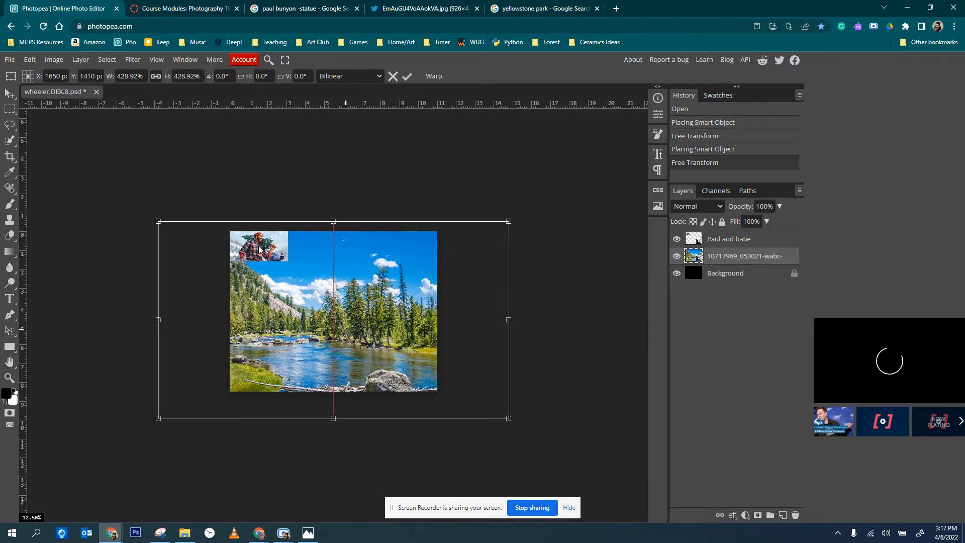
drag(259, 248, 262, 248)
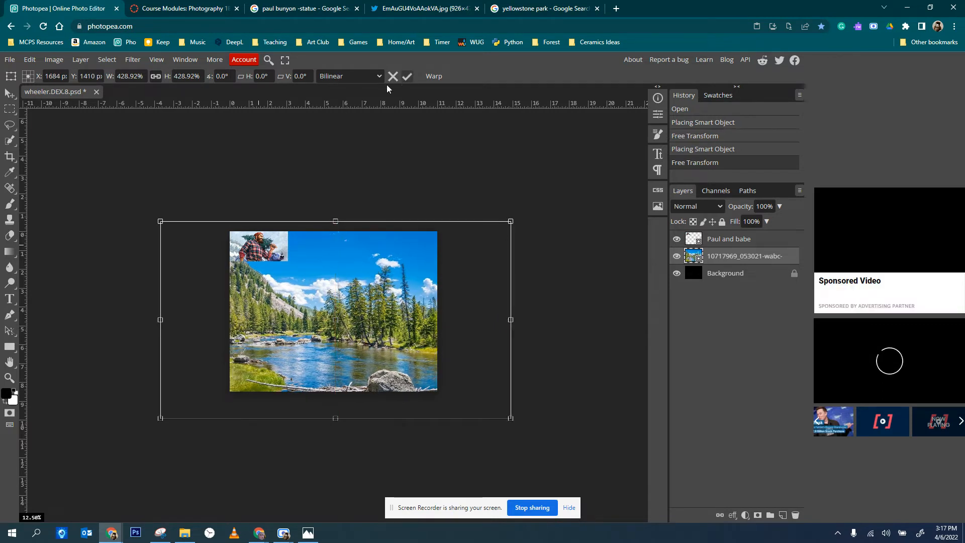
key(Return)
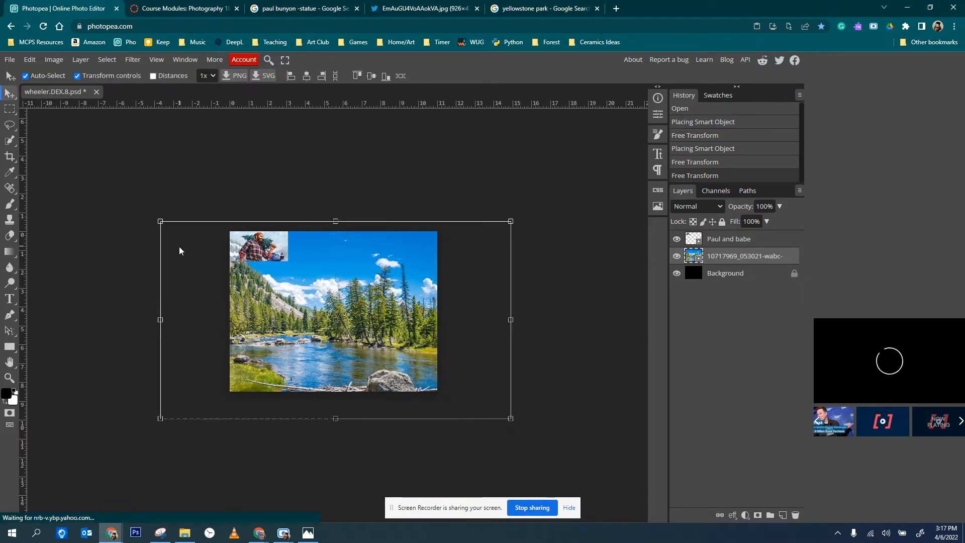
Step: Scale the "Paul and babe" layer to about 492% and position it against the canvas's lower edge with both figures in frame
click(258, 255)
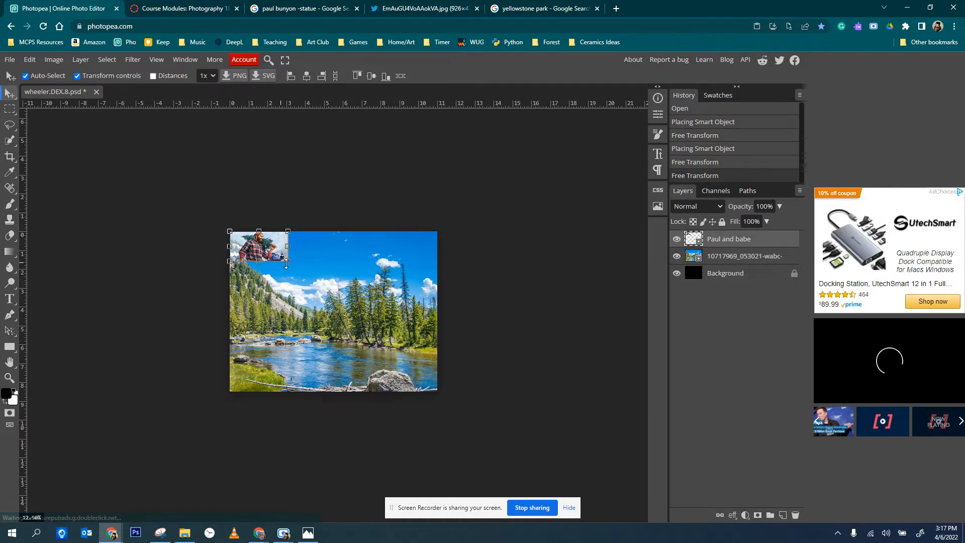
drag(287, 260, 440, 432)
drag(502, 475, 583, 525)
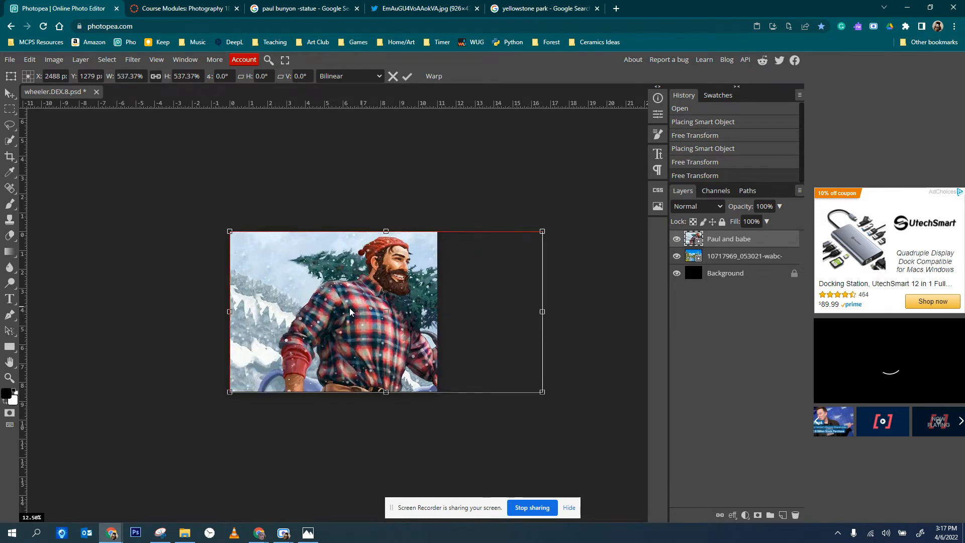
drag(349, 307, 301, 308)
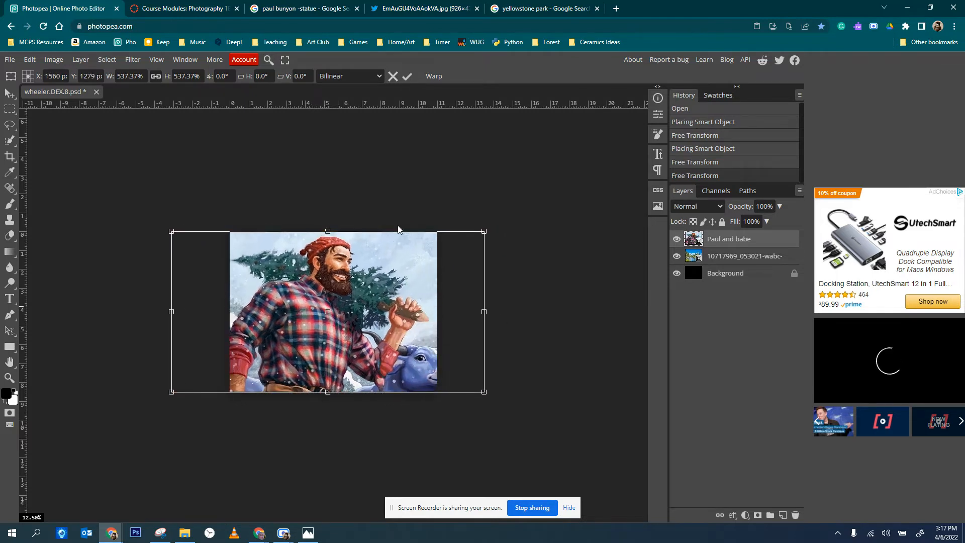
drag(484, 231, 457, 245)
drag(339, 303, 333, 298)
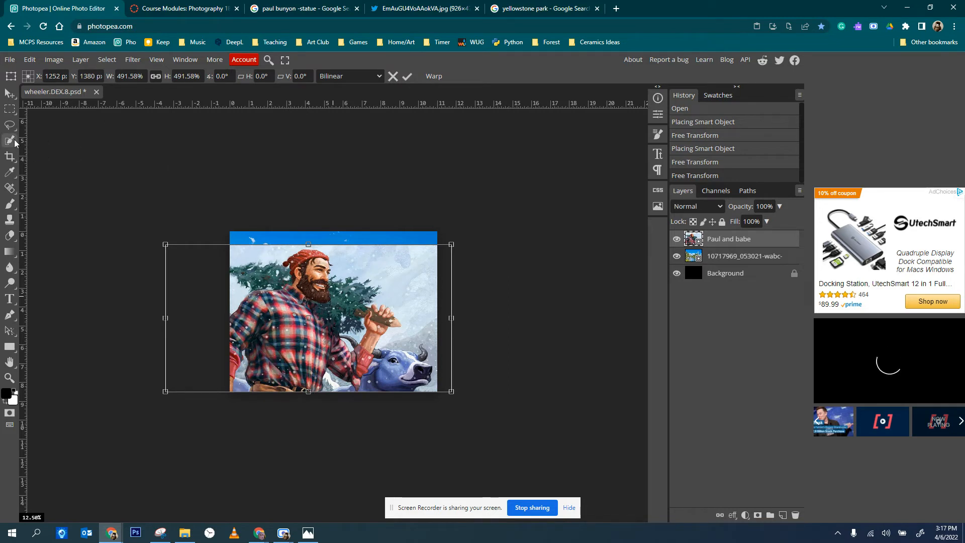
click(191, 267)
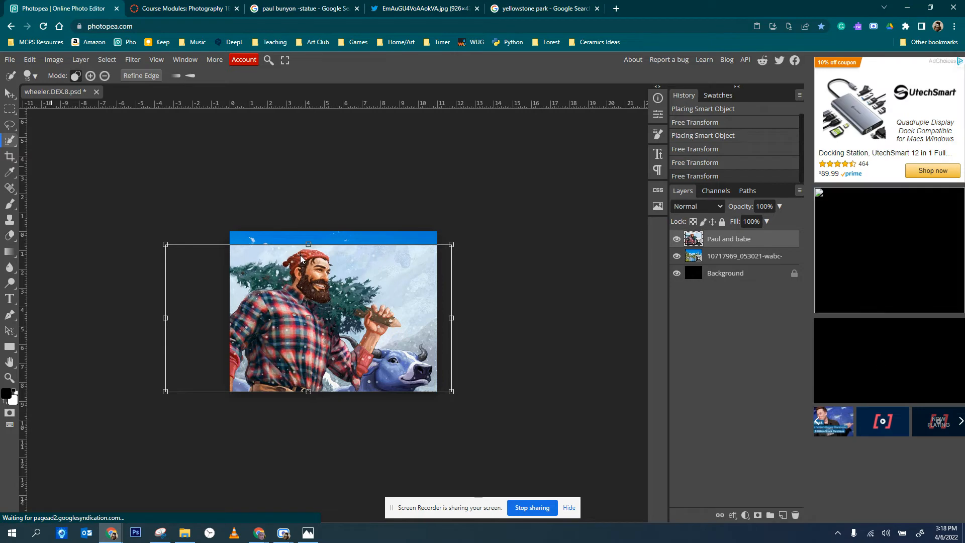
Step: Select Paul, the tree he carries and the ox on the "Paul and babe" layer with Quick Selection
drag(301, 255, 307, 283)
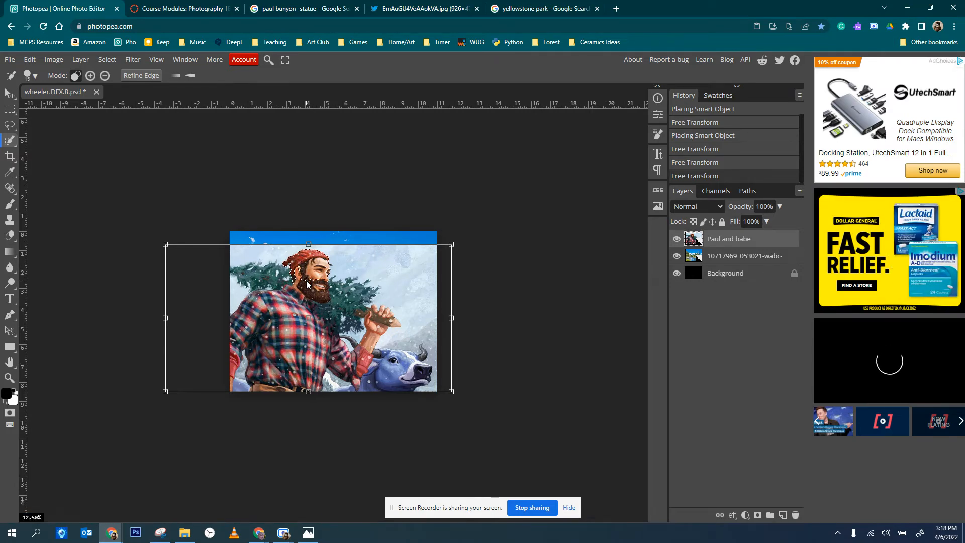
scroll(307, 283, up, 2)
scroll(306, 280, up, 1)
drag(306, 279, 297, 301)
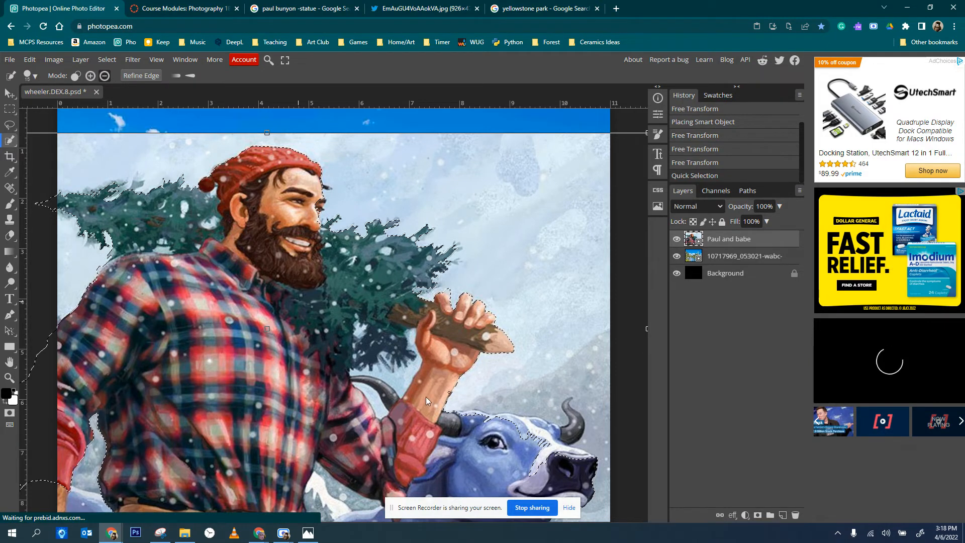
Step: Subtract the background areas around the ox's horn, the tree branches and Paul's shoulder from the selection
click(370, 394)
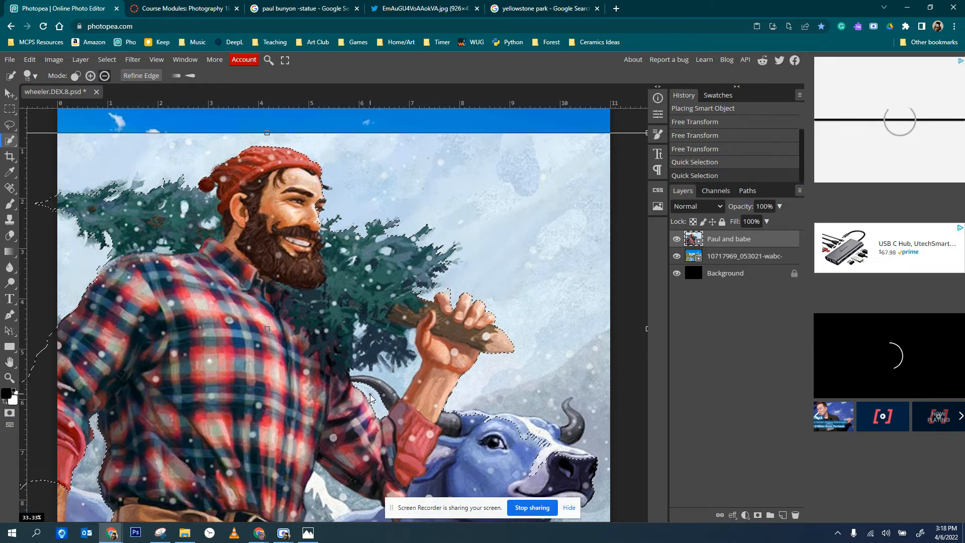
click(403, 382)
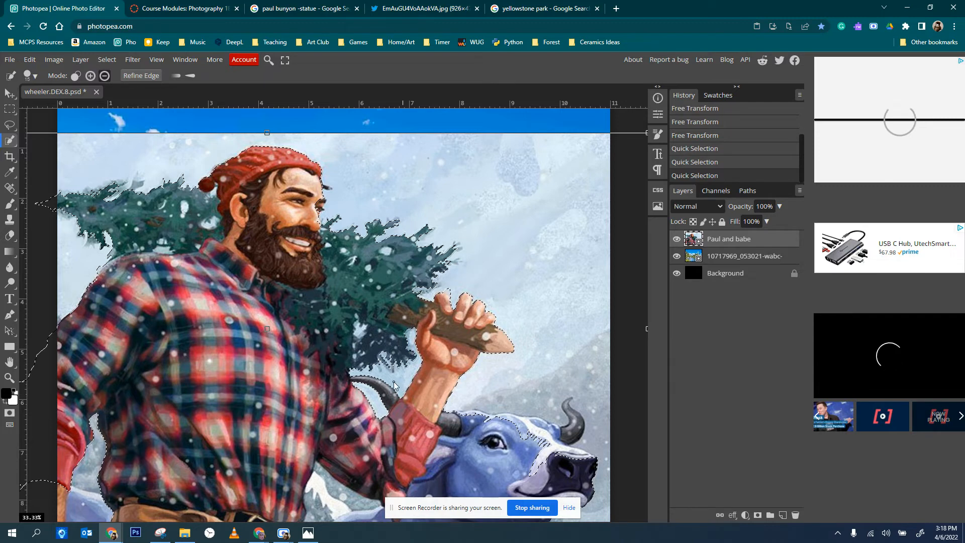
click(358, 330)
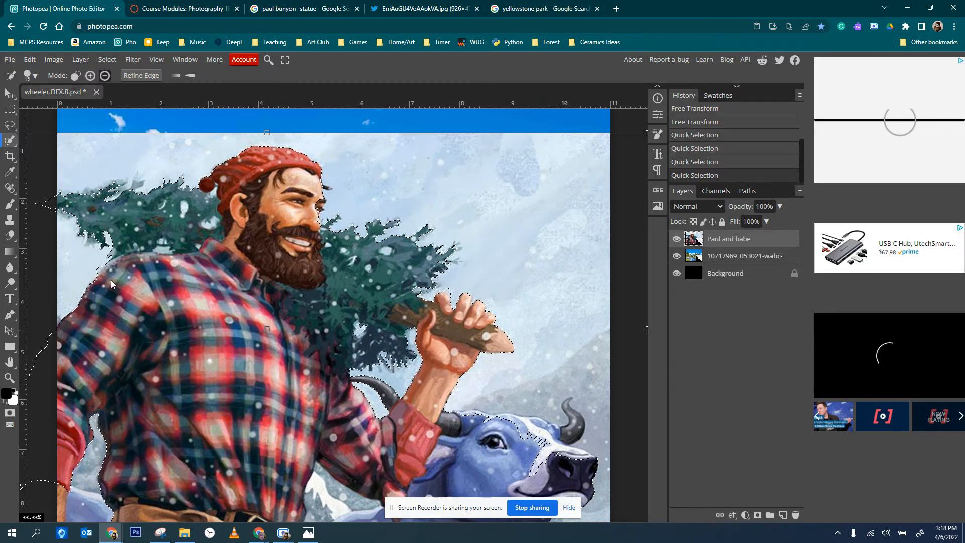
click(159, 251)
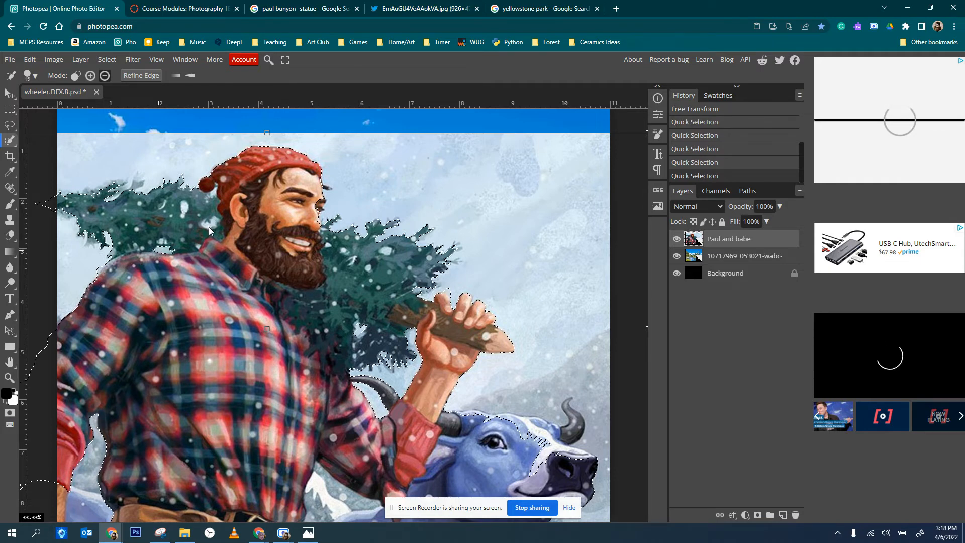
click(209, 227)
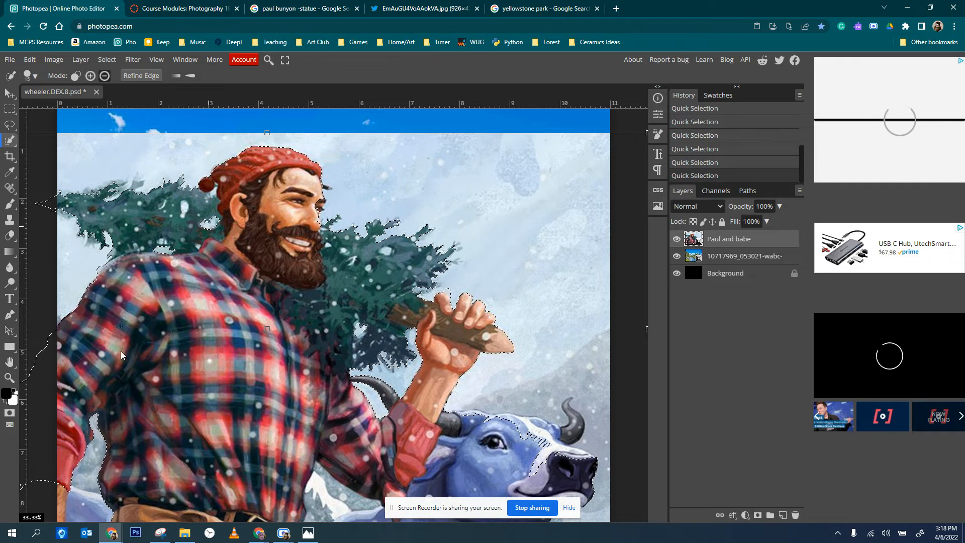
Step: Clean up the selection around Paul's lowered forearm at the canvas's left edge, using the add mode of Quick Selection
click(78, 513)
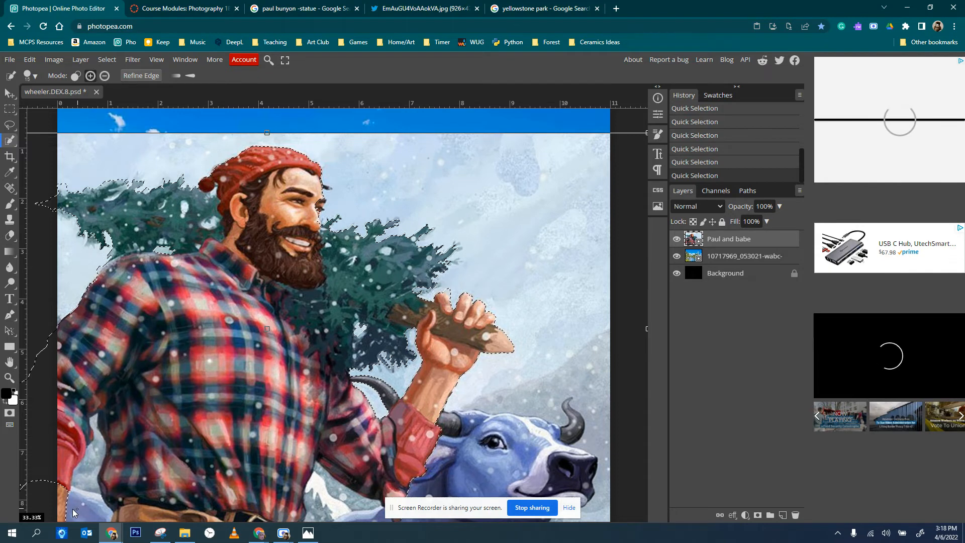
click(60, 501)
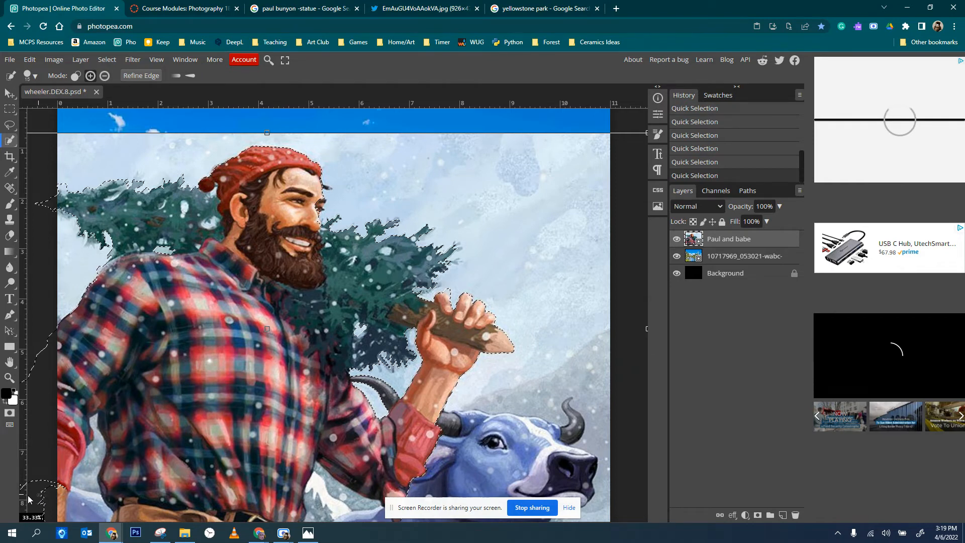
mouse_move(25, 497)
mouse_down()
mouse_move(49, 484)
mouse_move(91, 487)
mouse_up()
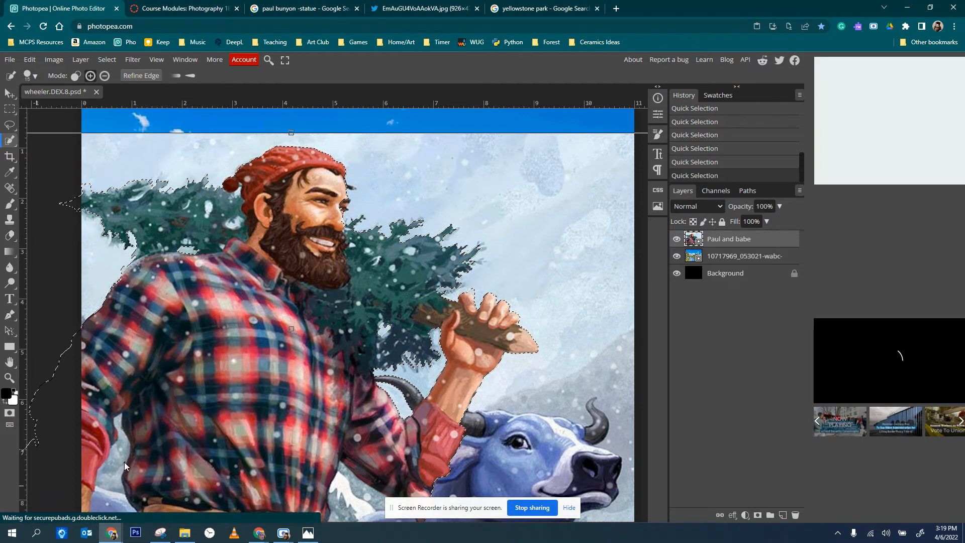
Step: Trace the background gap between Paul's lowered arm and torso with the Magnetic Lasso and subtract it from the selection
right_click(8, 127)
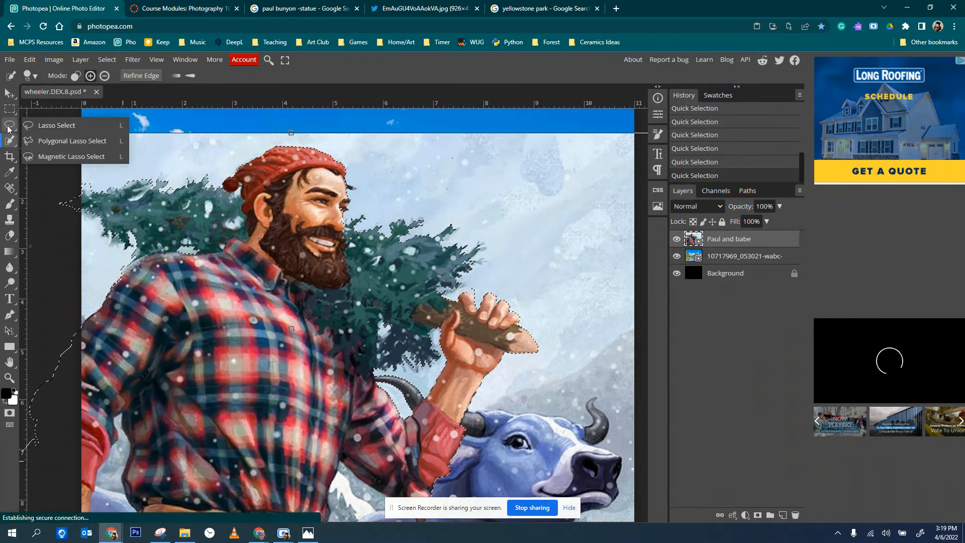
click(42, 158)
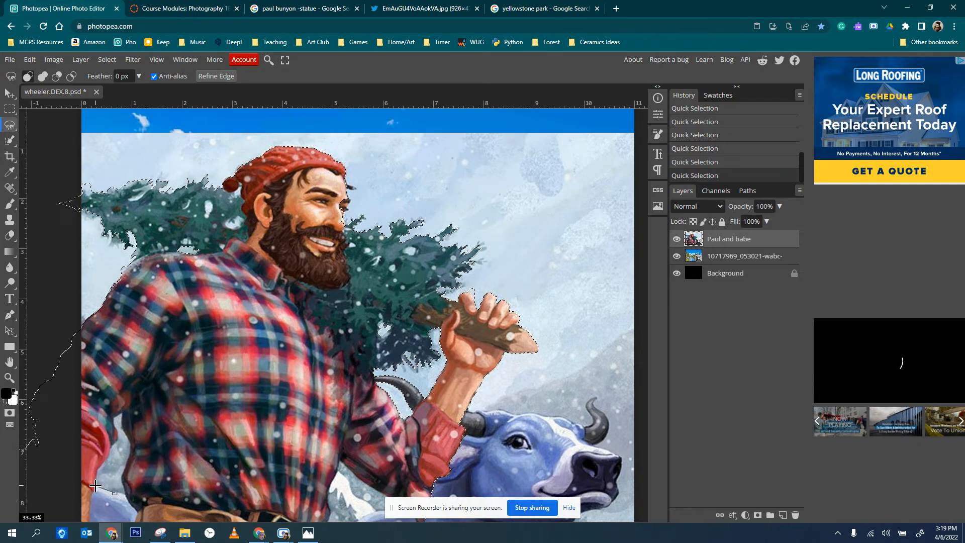
click(99, 467)
click(107, 458)
click(119, 438)
click(111, 421)
click(129, 444)
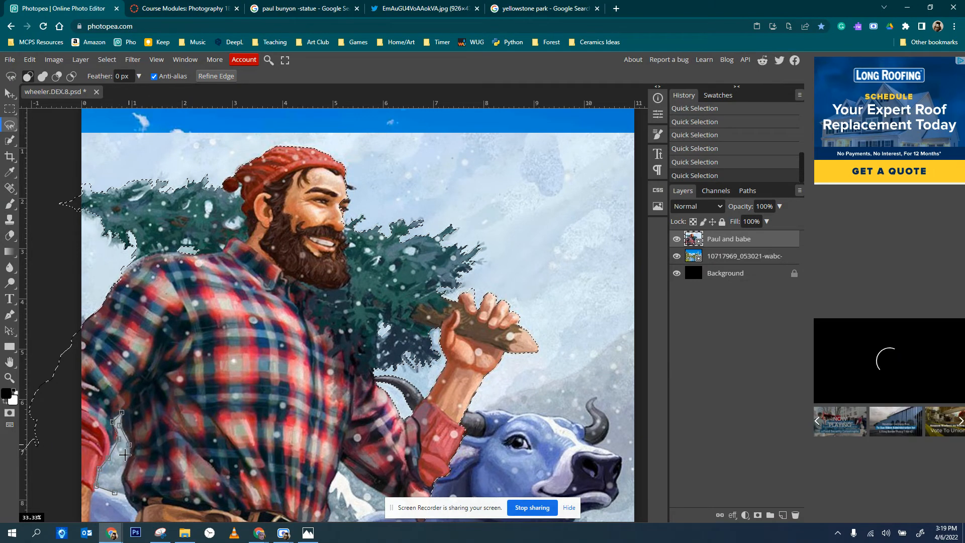
click(120, 481)
click(128, 504)
scroll(133, 510, down, 3)
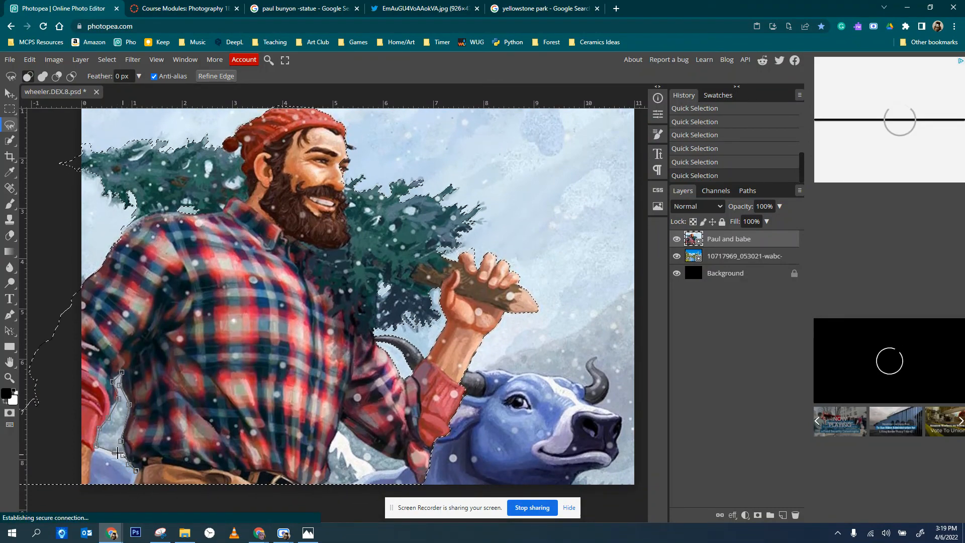
double_click(116, 452)
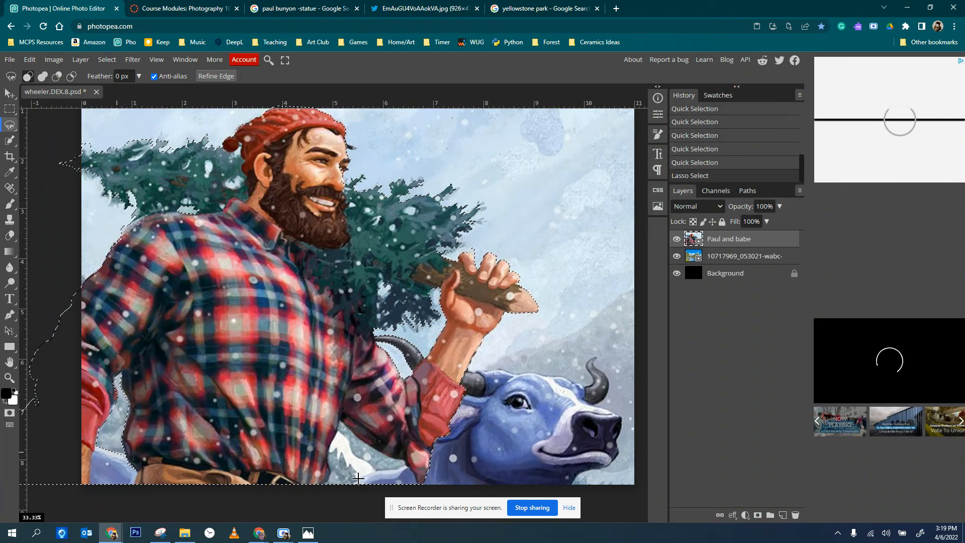
Step: Trace the snowy gap between Paul's torso and his raised arm's sleeve with the Magnetic Lasso, removing it from the selection
click(314, 484)
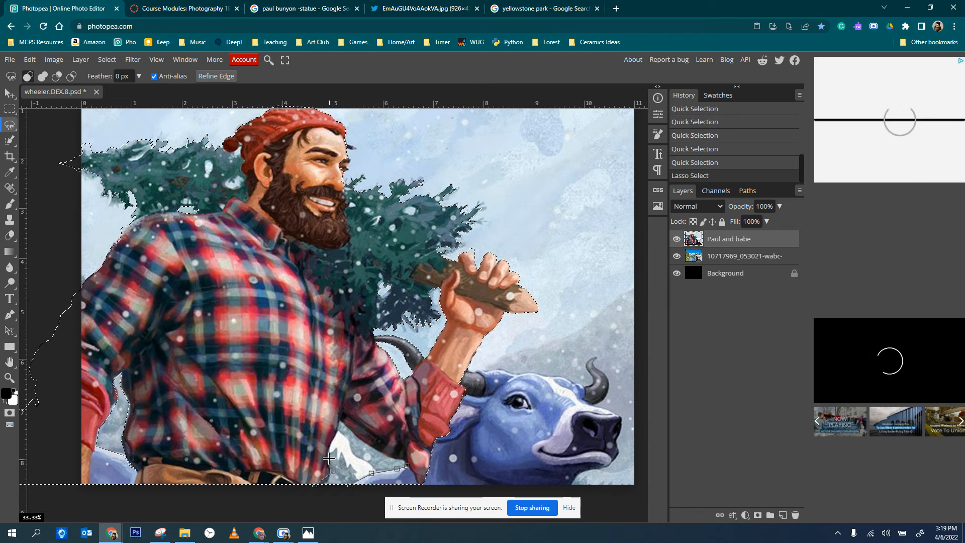
click(329, 457)
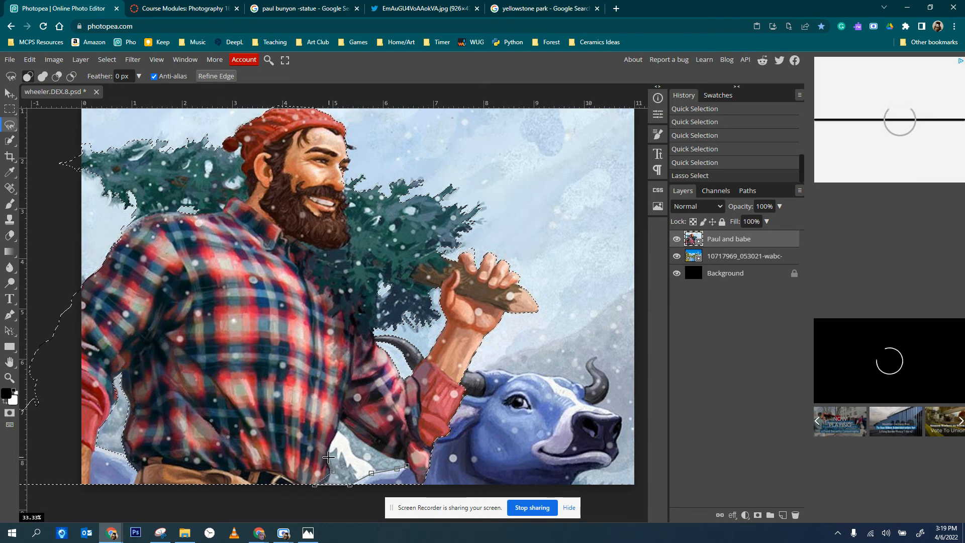
click(342, 418)
click(358, 436)
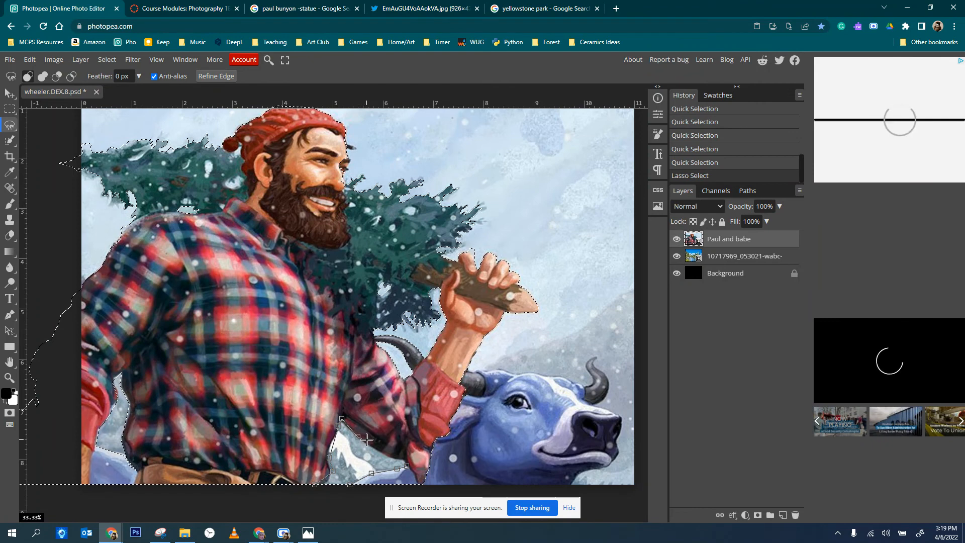
click(375, 449)
double_click(409, 470)
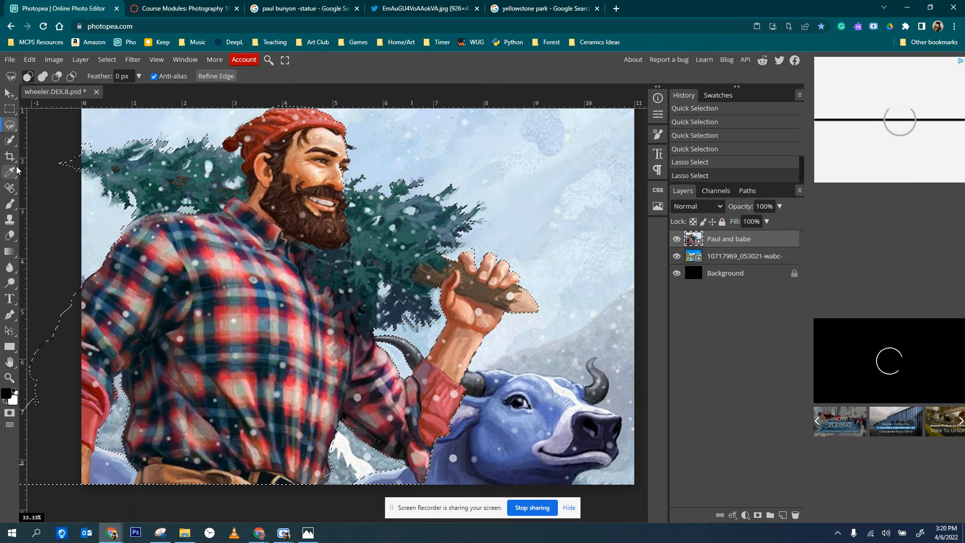
Step: Add the ox's head, muzzle and horn to the selection with Quick Selection
click(12, 142)
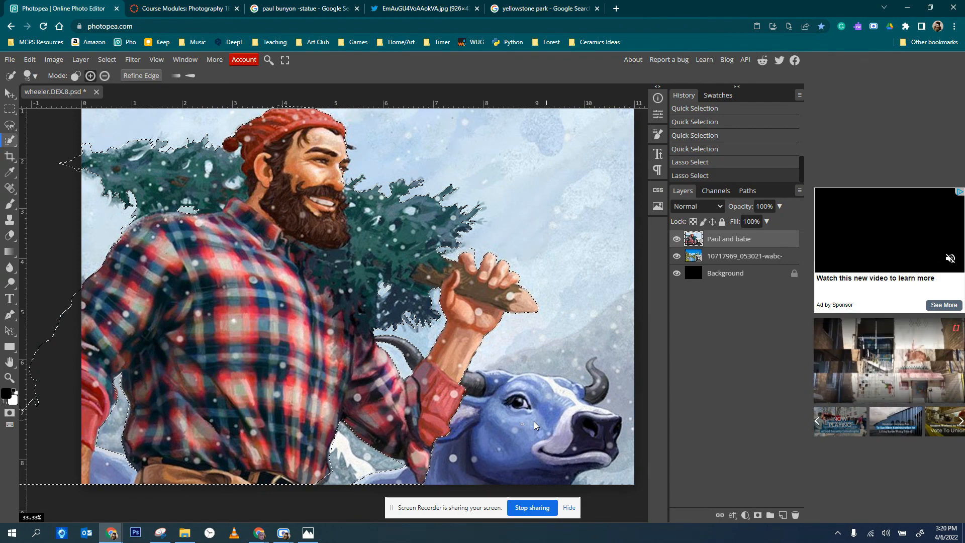
click(575, 420)
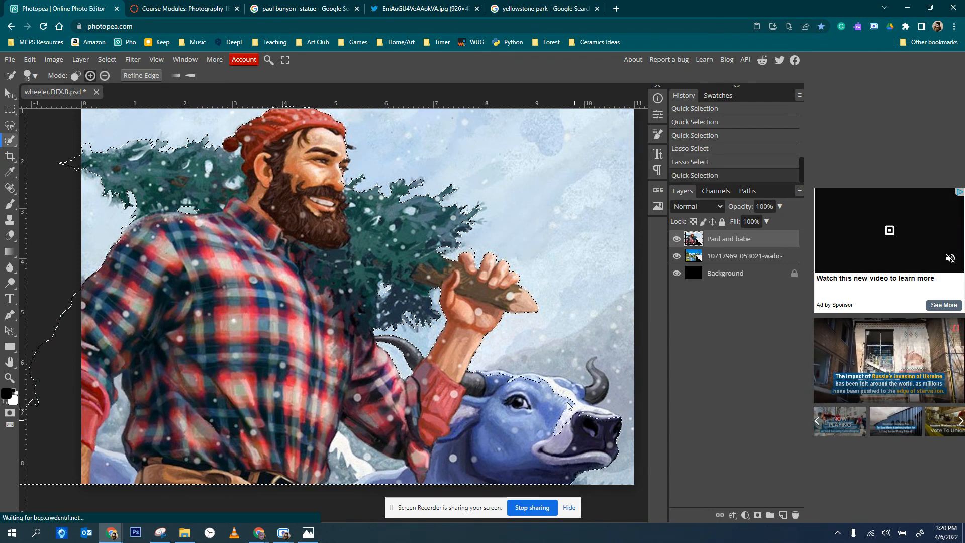
click(595, 395)
click(596, 395)
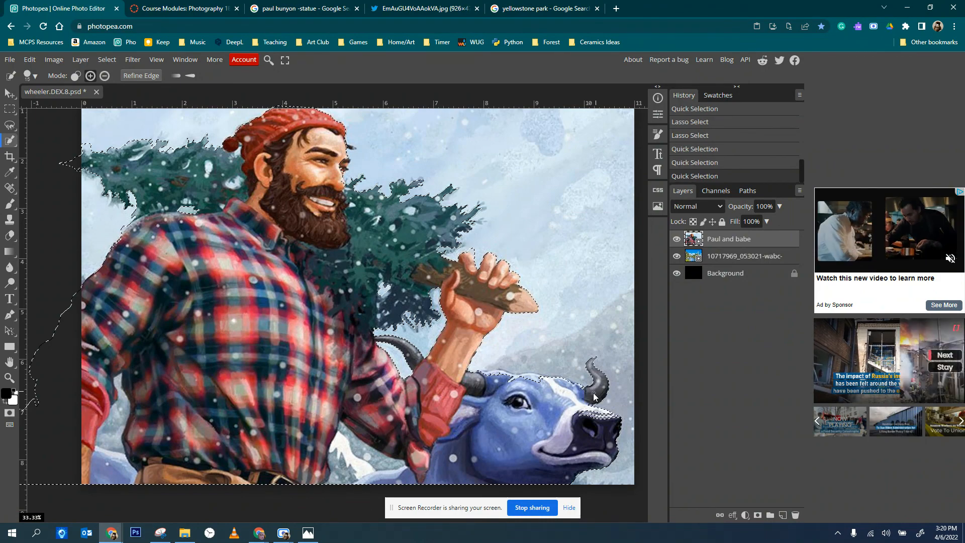
Step: Start refining the selection along the ox's lower body with the Magnetic Lasso
click(10, 124)
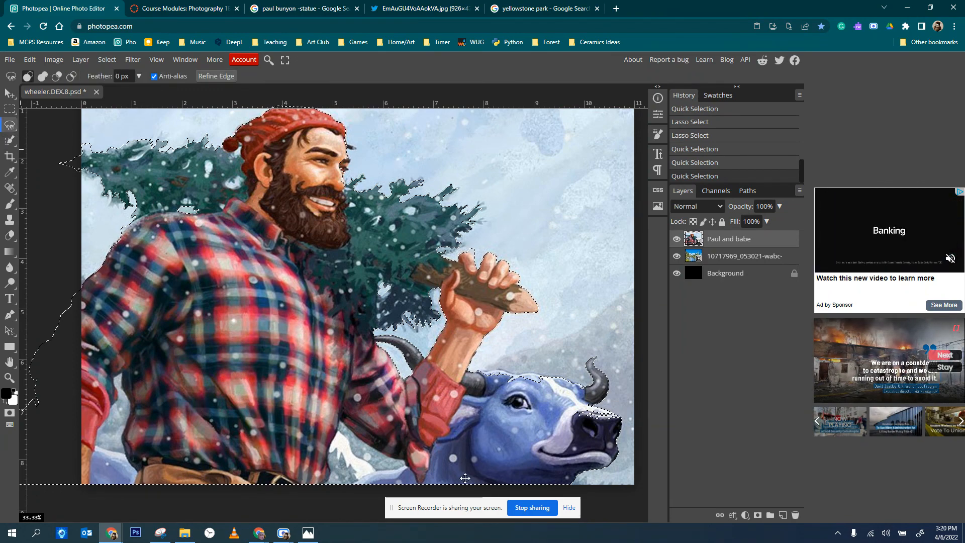